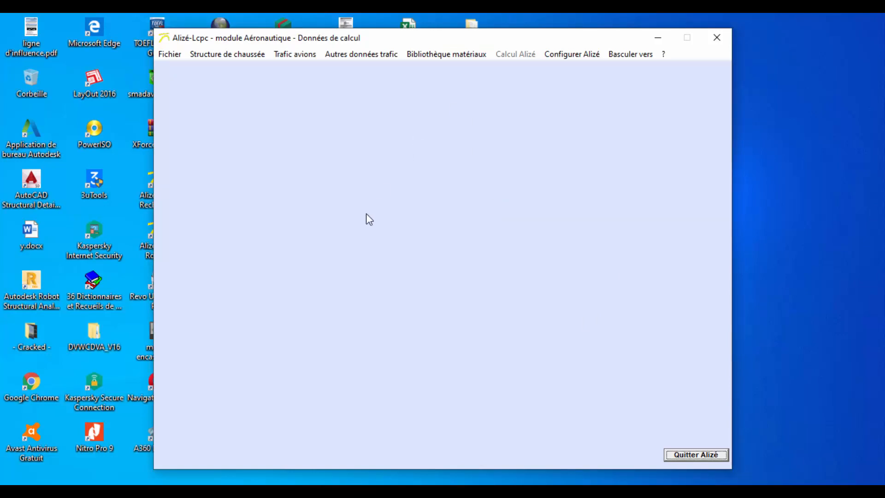
Open the general configuration and confirm Français as the interface language
click(580, 55)
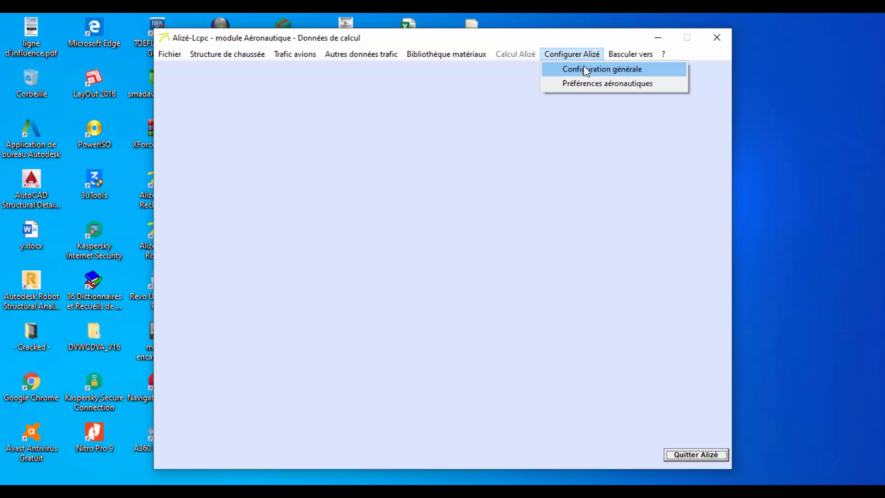
click(583, 67)
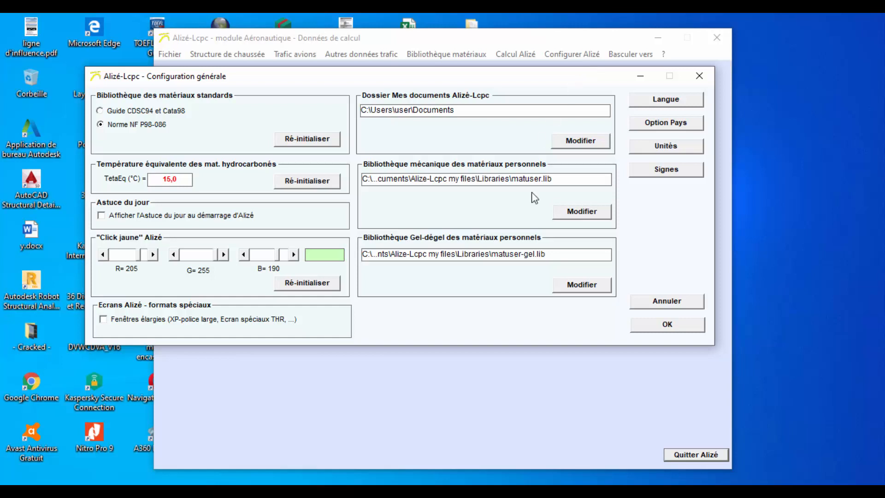
click(679, 104)
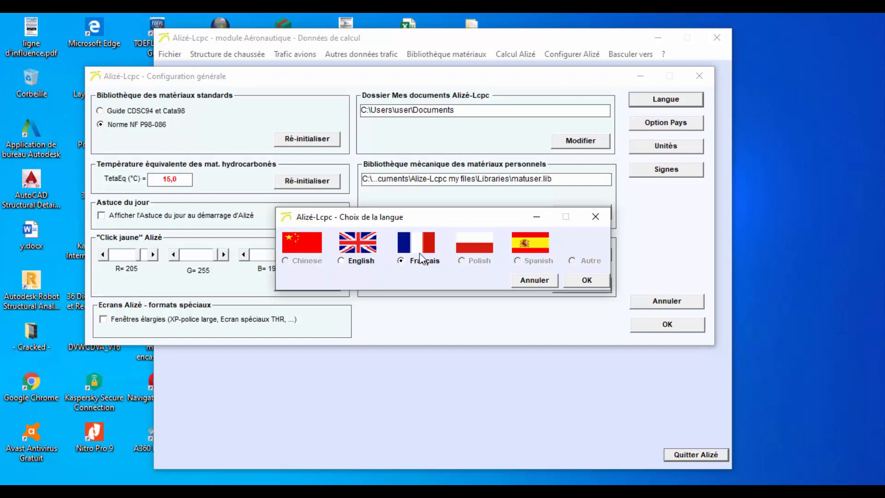
click(586, 280)
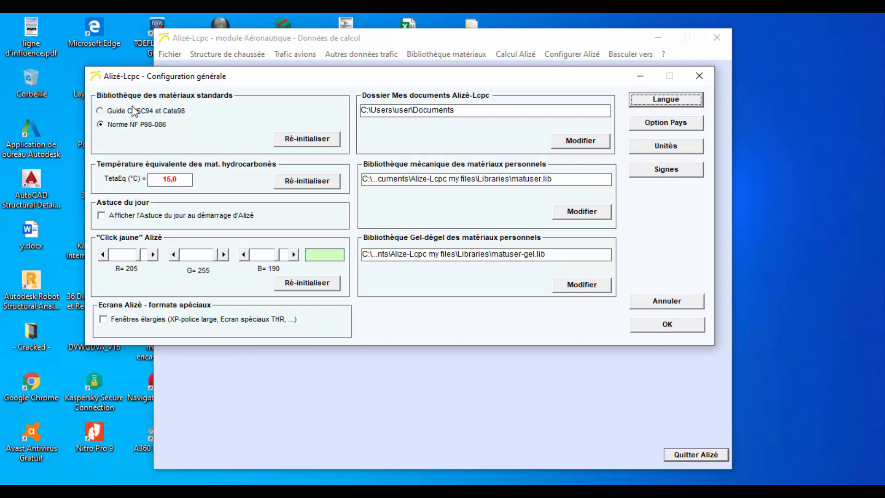
Try to apply Guide CDSC94 et Cata98 as the standard materials library in the general configuration
click(118, 111)
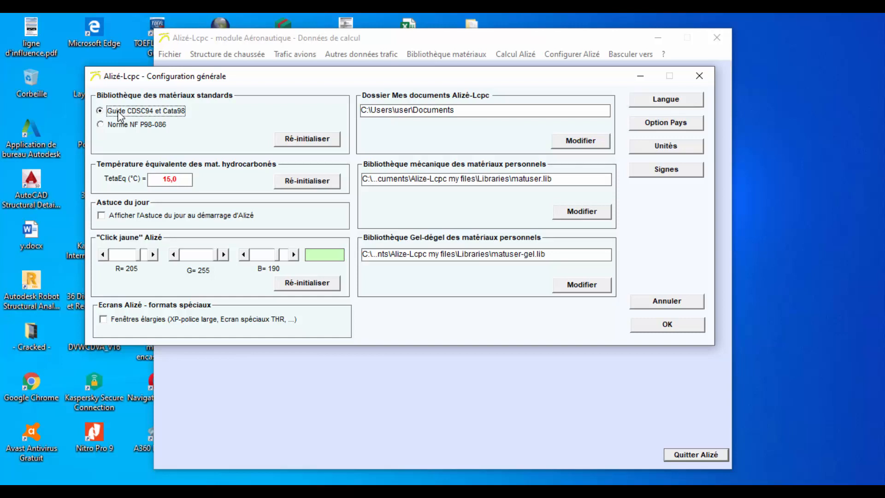
click(681, 327)
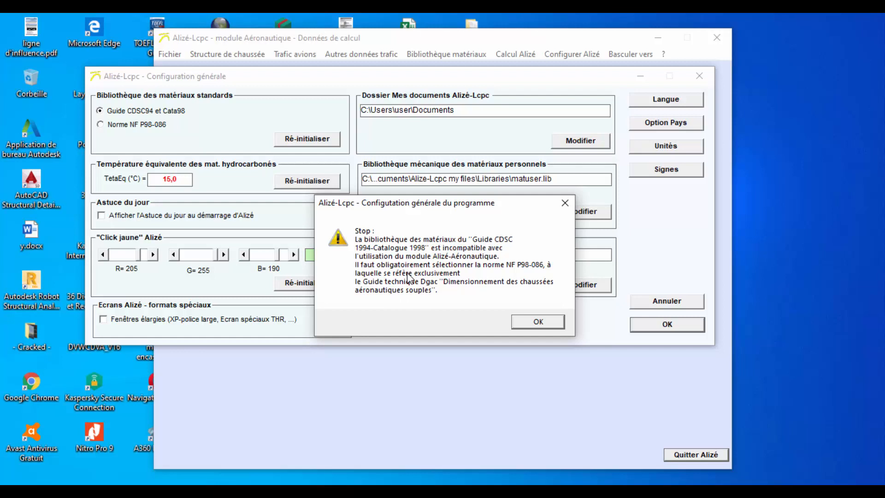
click(538, 322)
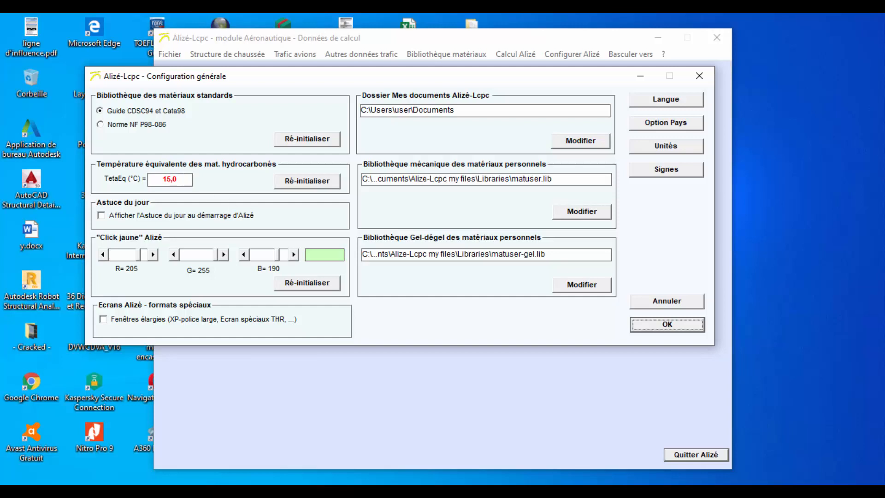
Switch to the design guide in Nitro Pro, consult the equivalent temperatures by climate type, and return to Alizé's general configuration
click(267, 490)
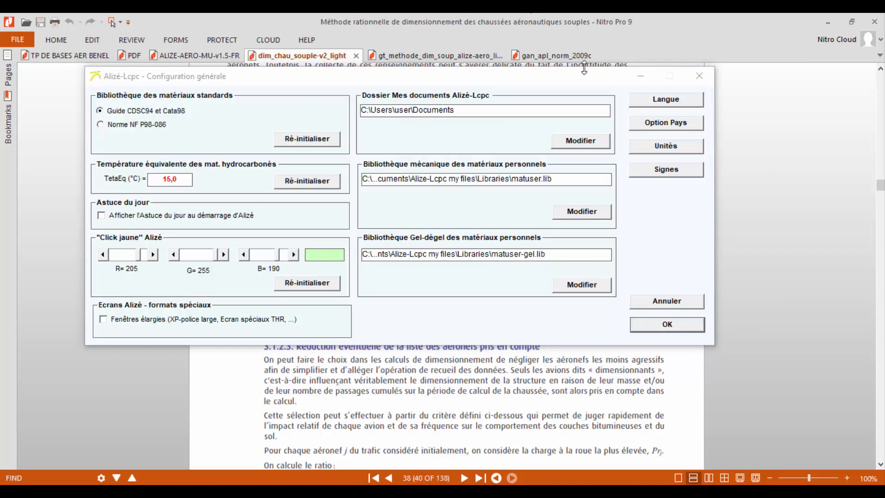
click(641, 78)
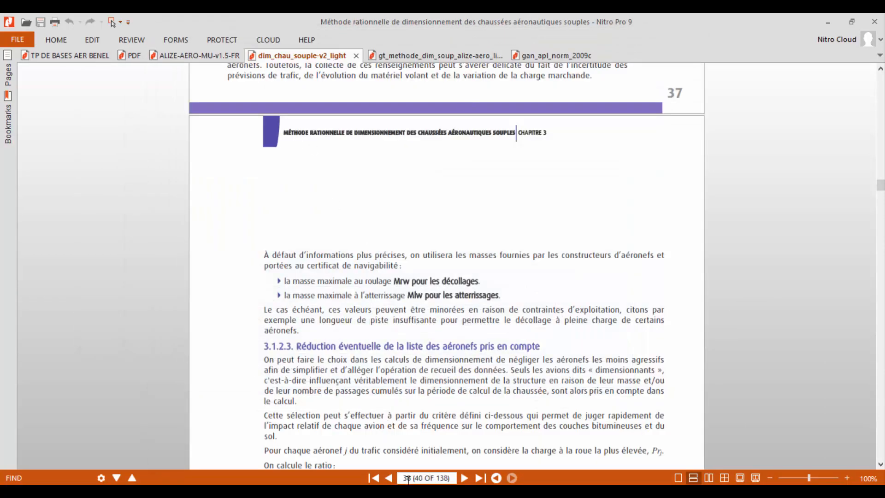
scroll(654, 366, down, 10)
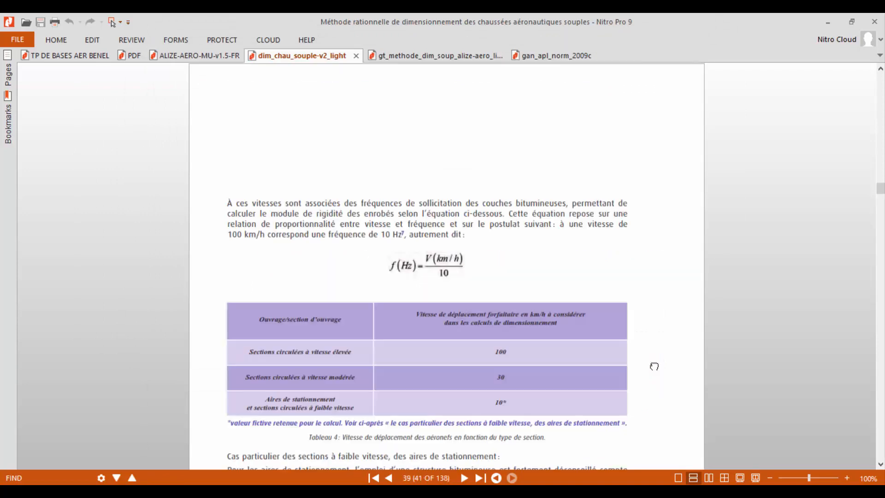
scroll(655, 366, down, 20)
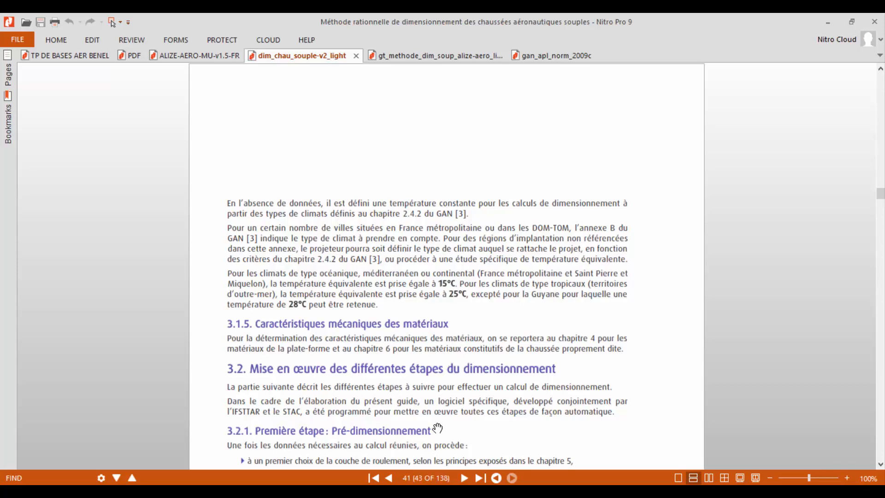
mouse_move(430, 483)
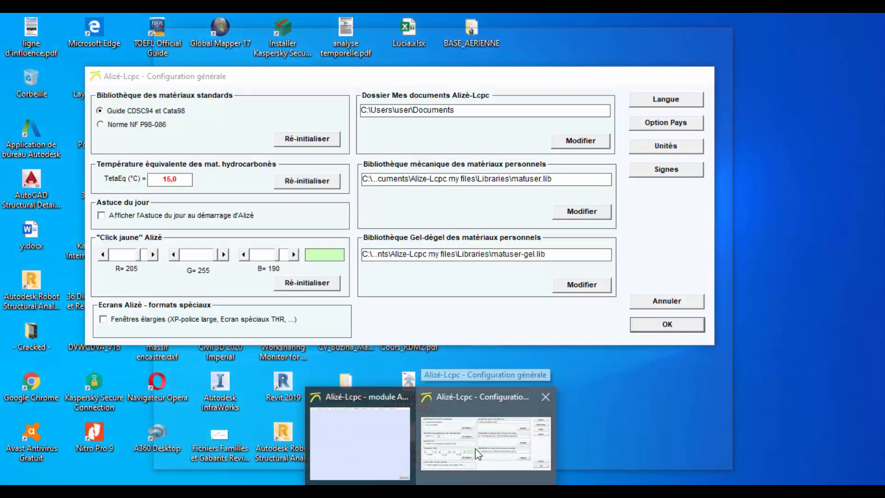
click(475, 449)
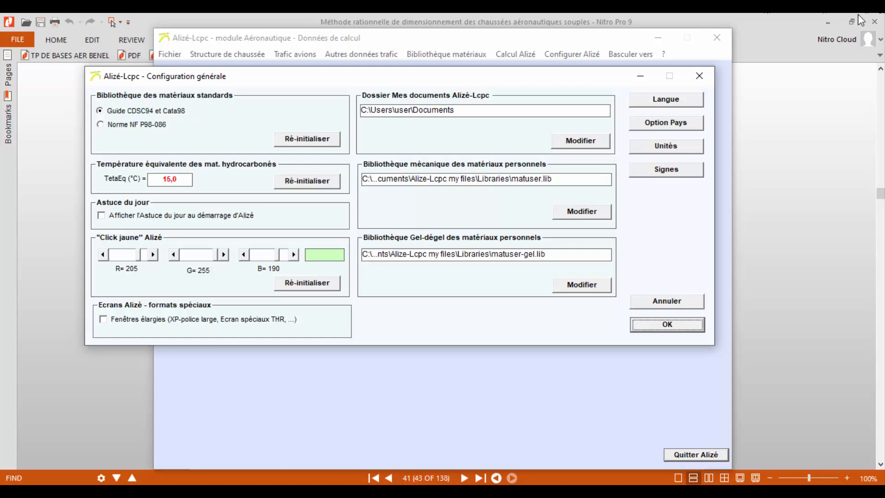
Close the general configuration without applying it and open the aeronautical preferences
click(708, 79)
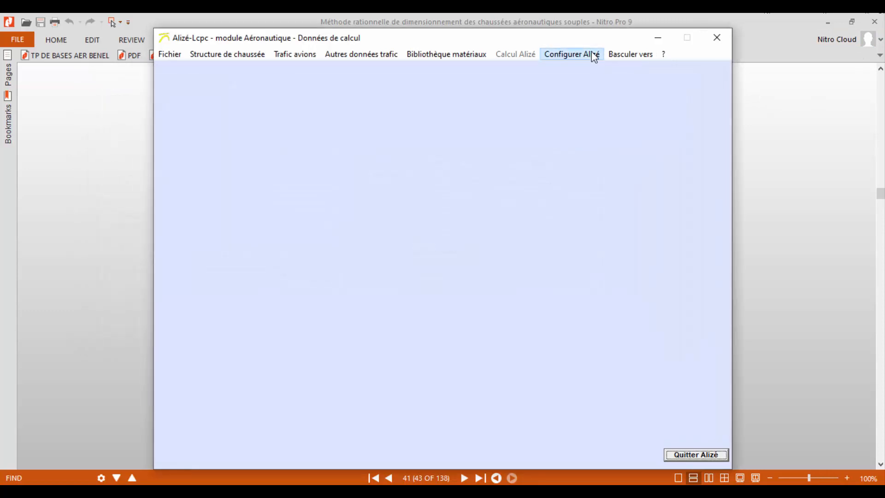
click(592, 54)
click(605, 84)
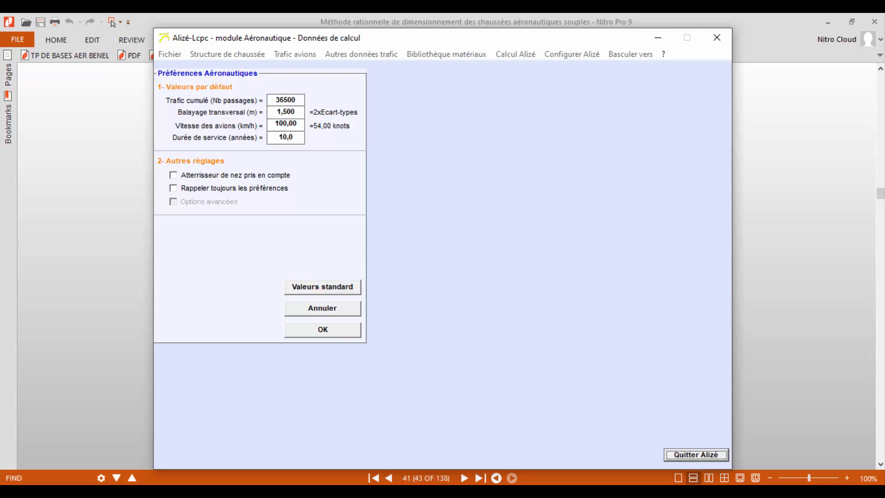
Switch to the guide in Nitro Pro, consult the table of wander standard deviations by section type, and return to Alizé
key(alt+Tab)
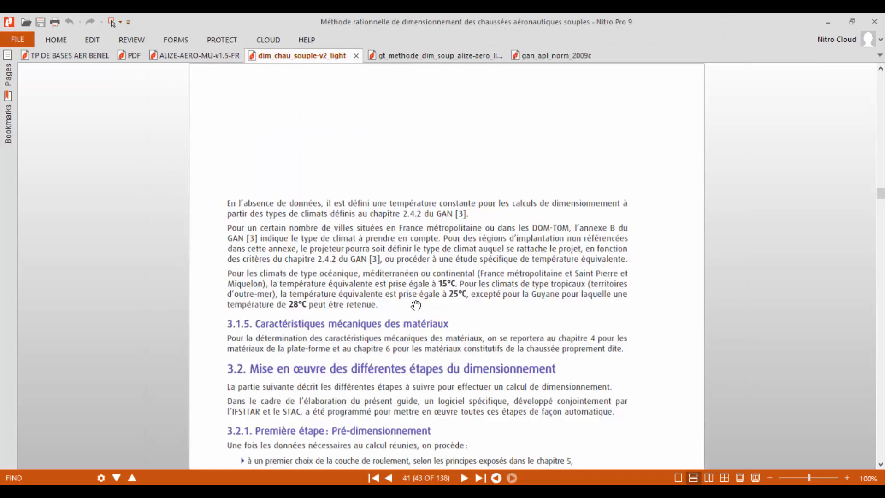
key(Left)
scroll(416, 305, down, 1)
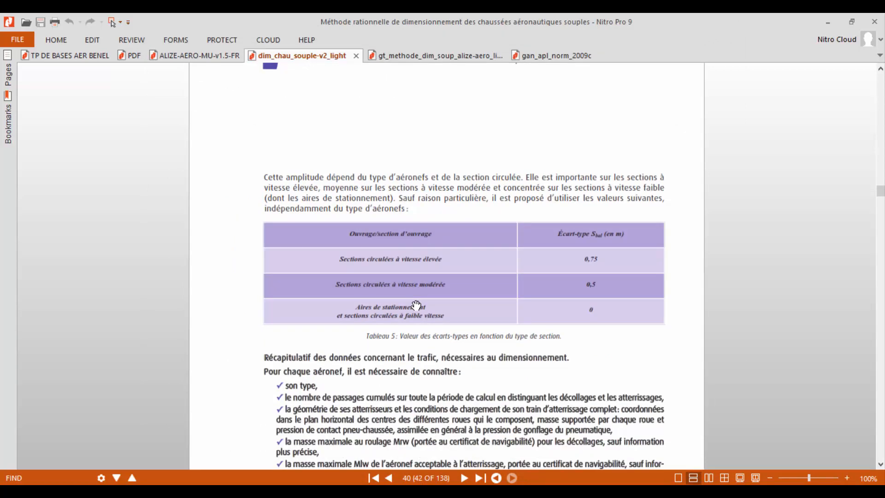
scroll(417, 306, up, 1)
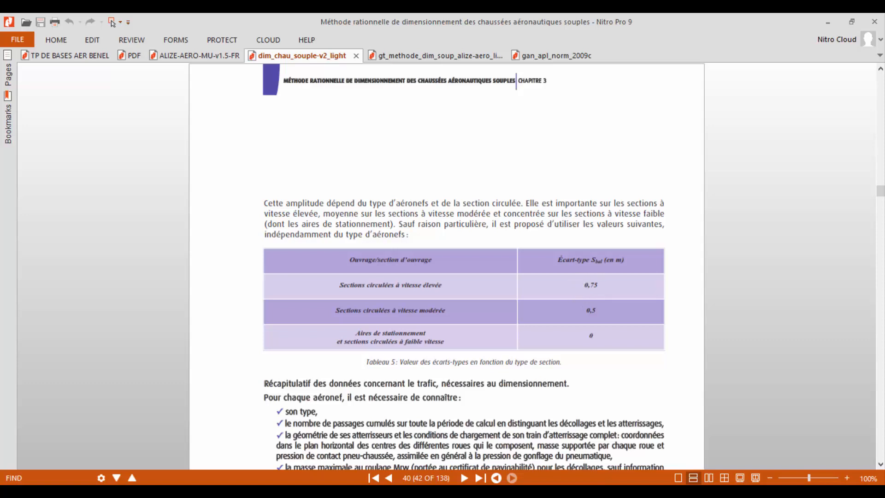
click(406, 494)
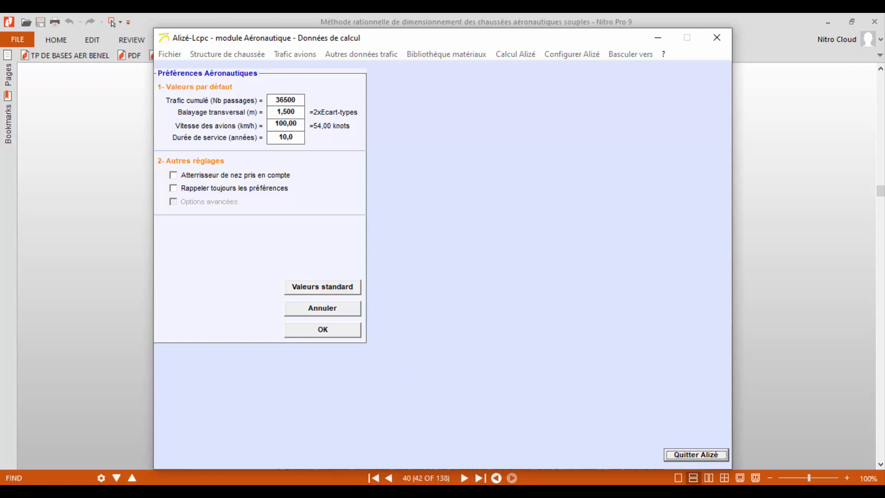
Examine the guide's aircraft speed table, Balayage section and standard deviation table in Nitro Pro, and return to Alizé's preferences
key(alt+Tab)
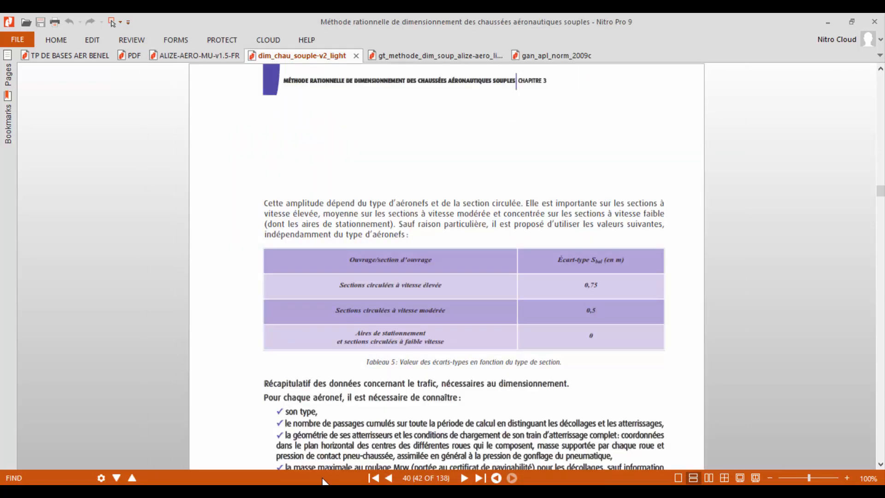
scroll(578, 437, down, 15)
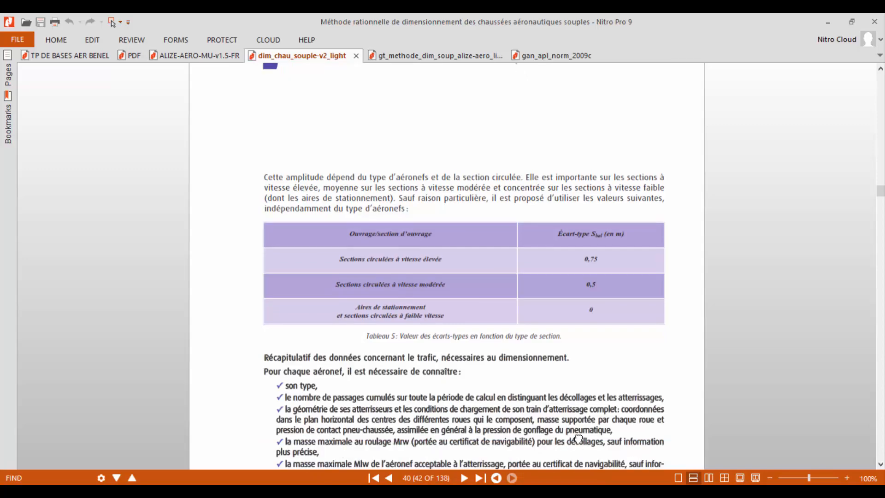
scroll(578, 438, up, 15)
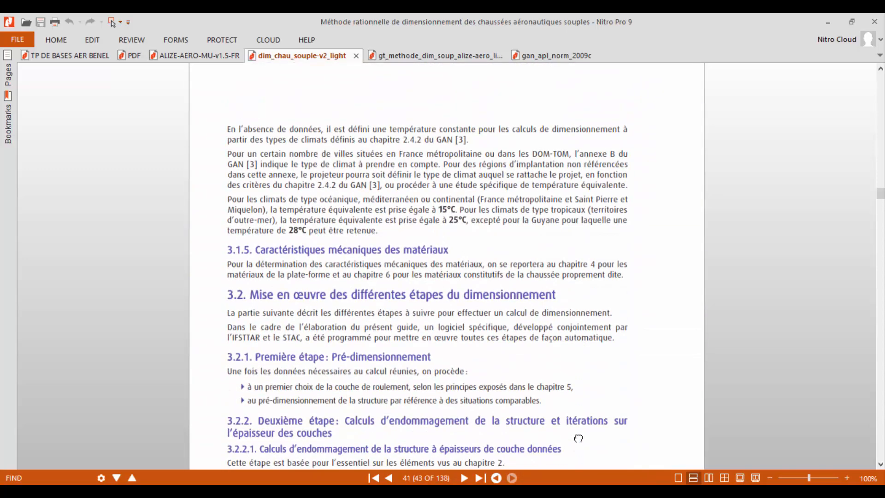
scroll(577, 437, up, 10)
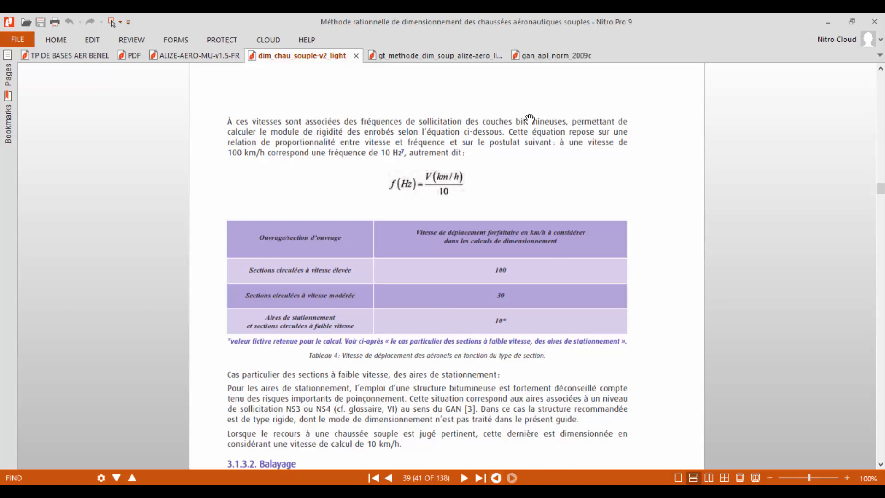
scroll(651, 371, down, 3)
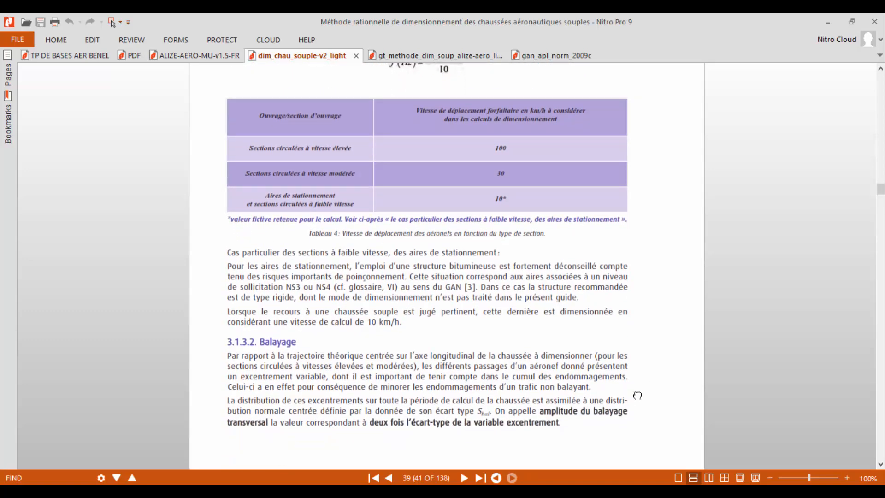
drag(637, 396, 622, 238)
drag(629, 360, 615, 148)
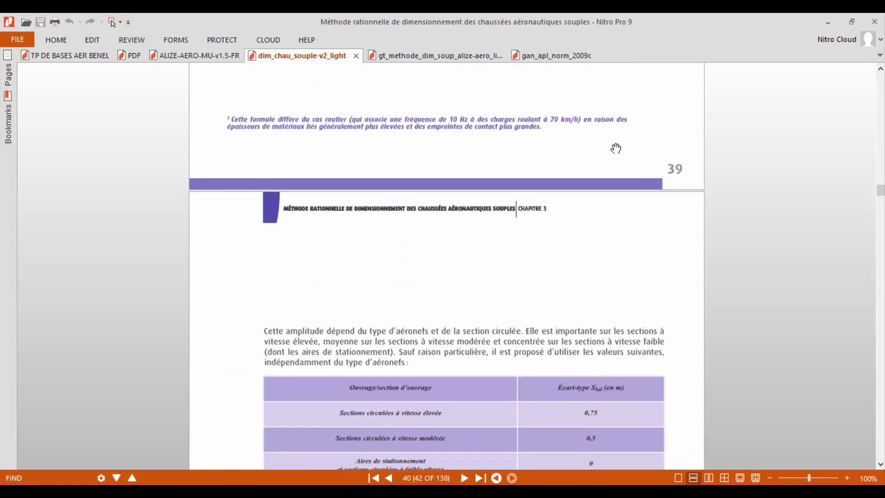
drag(602, 376, 594, 260)
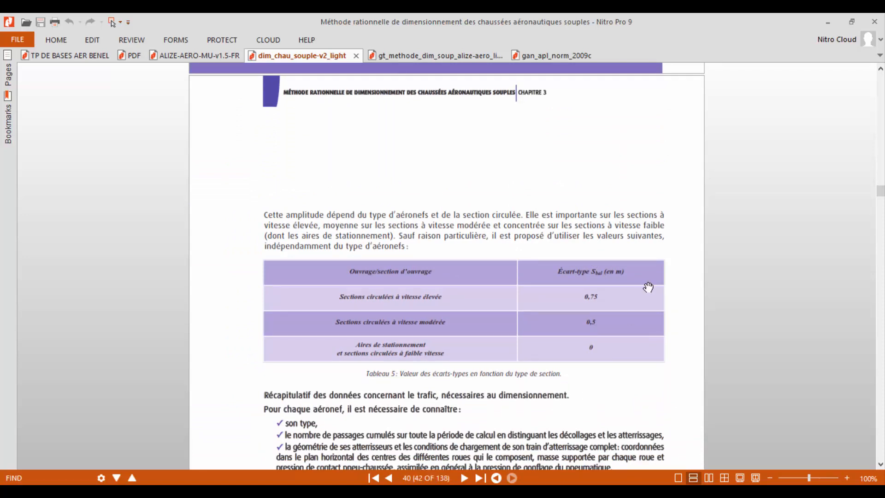
click(428, 491)
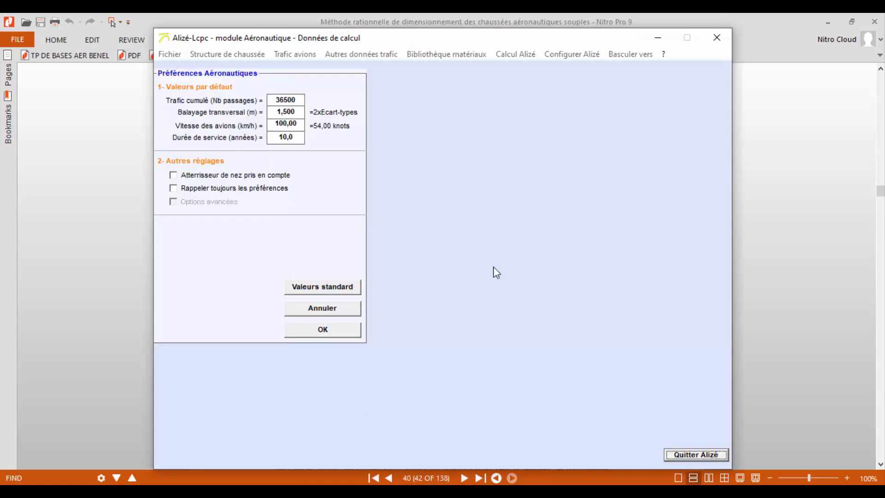
Switch back to the guide in Nitro Pro and look for section 3.1.1 on the calculation period and risk
click(801, 359)
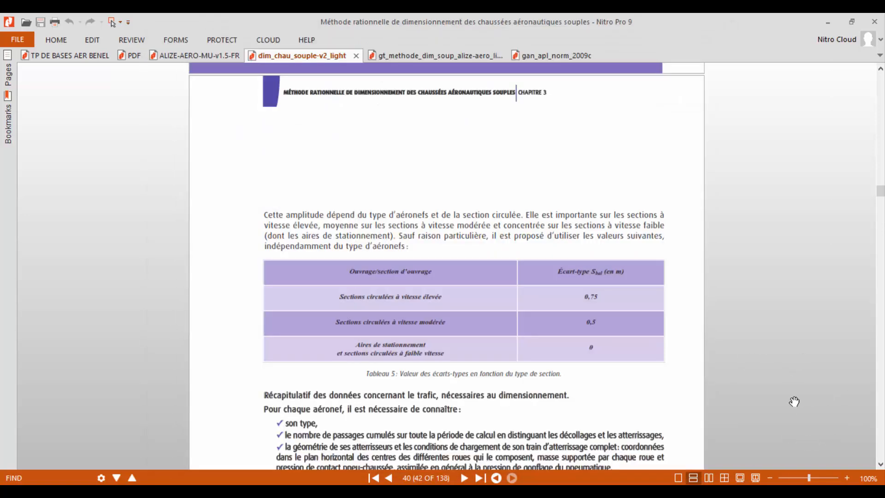
scroll(794, 400, down, 10)
scroll(794, 401, down, 20)
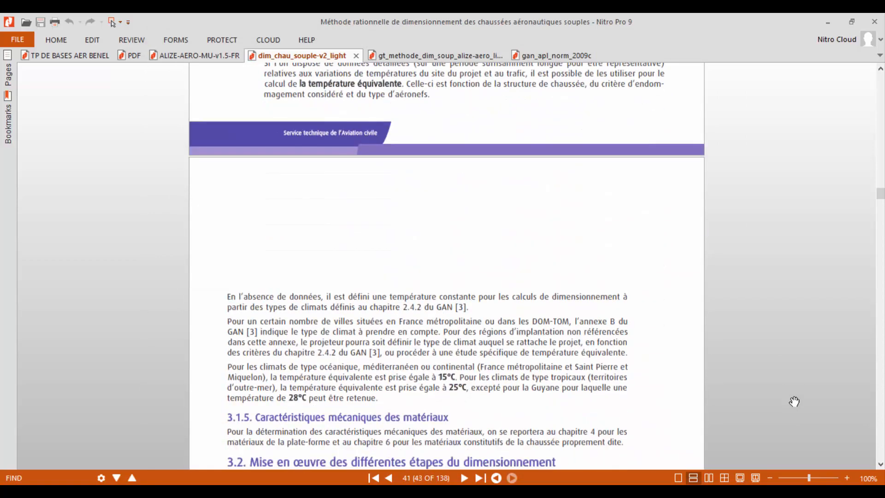
scroll(793, 400, up, 8)
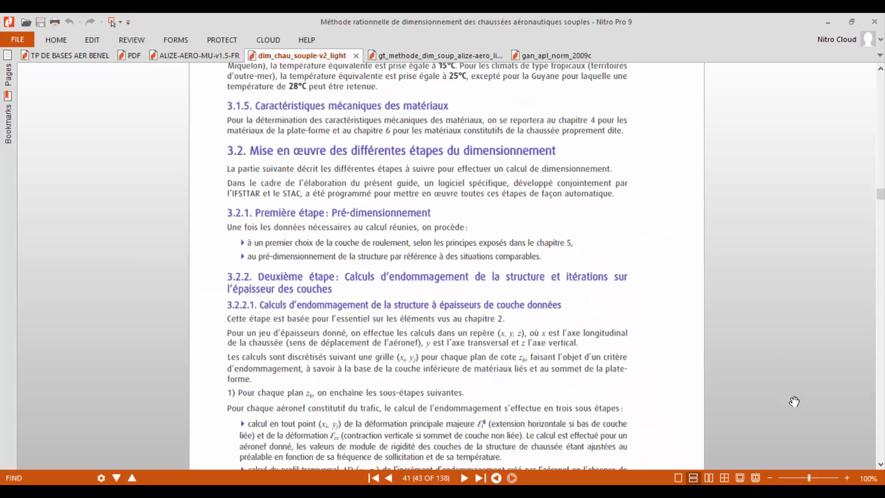
scroll(794, 401, down, 18)
scroll(794, 401, up, 20)
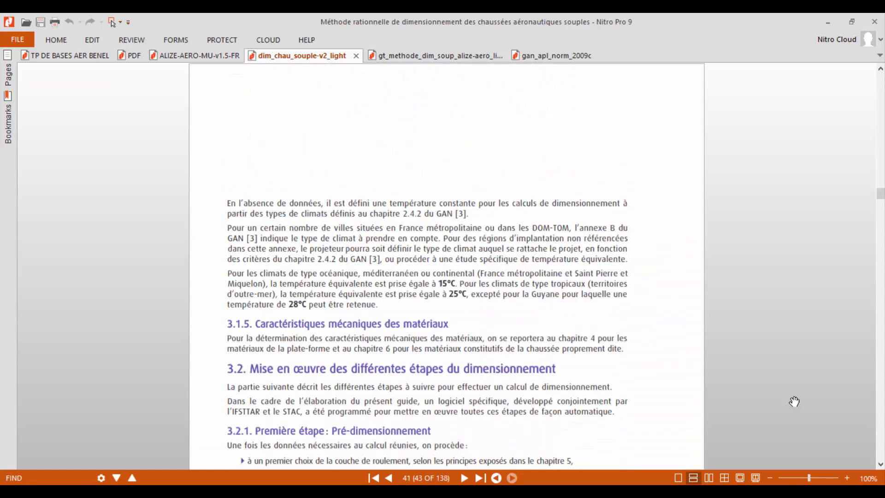
scroll(794, 401, down, 3)
scroll(793, 401, up, 20)
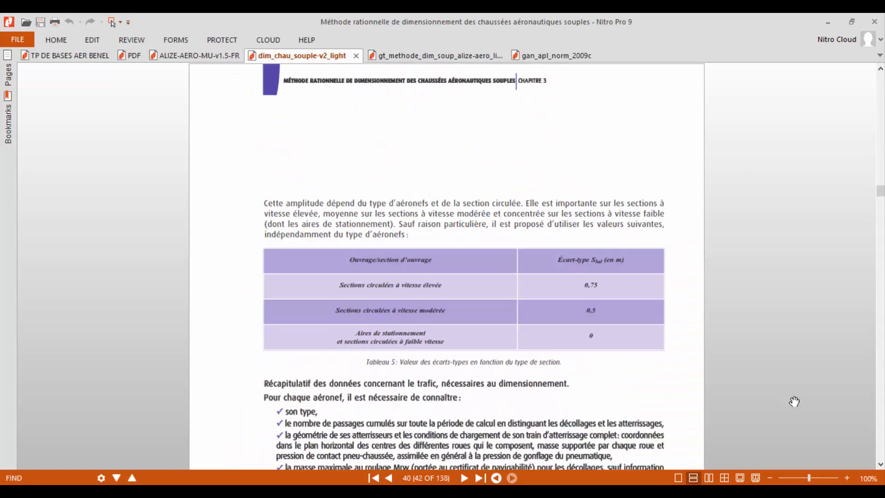
scroll(793, 401, up, 5)
scroll(793, 401, up, 10)
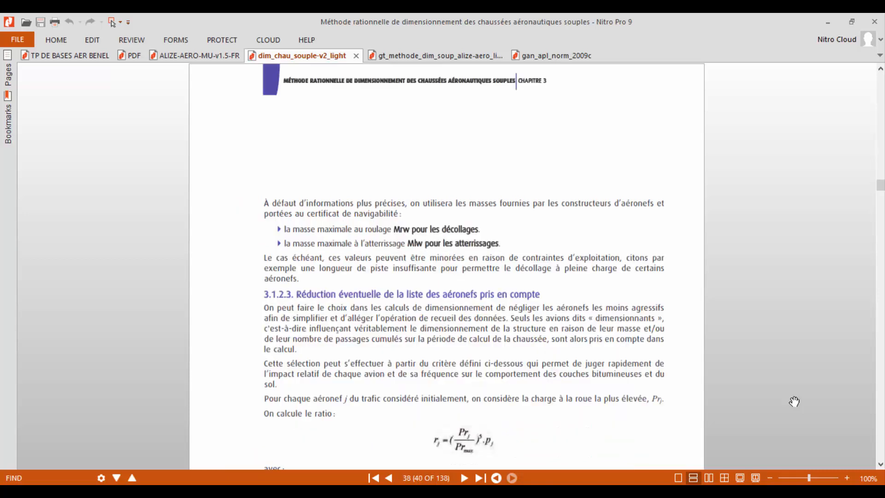
scroll(794, 401, down, 6)
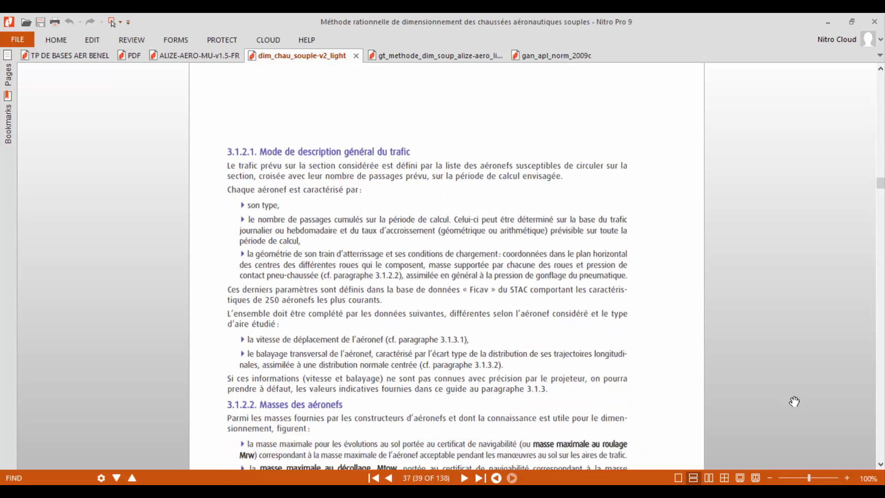
scroll(794, 401, up, 20)
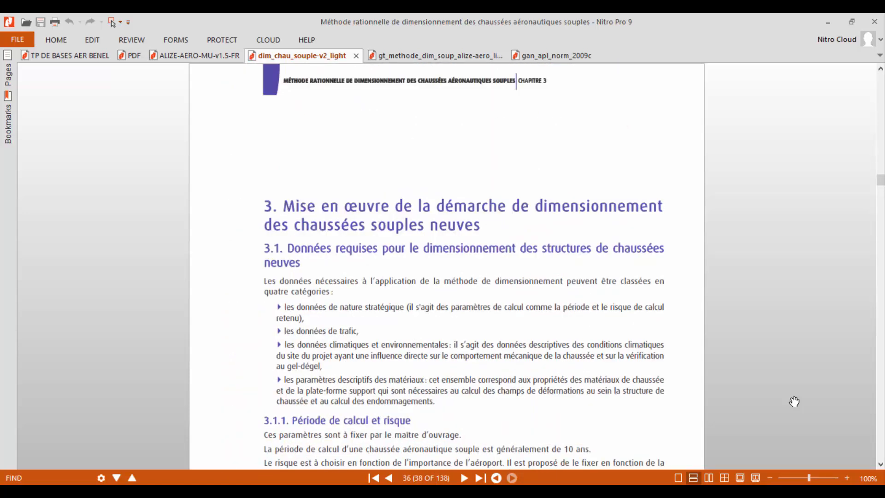
Read section 3.1.1 on the calculation period and risk, return to Alizé-Lcpc, and close the aeronautical preferences without applying them
scroll(794, 401, down, 8)
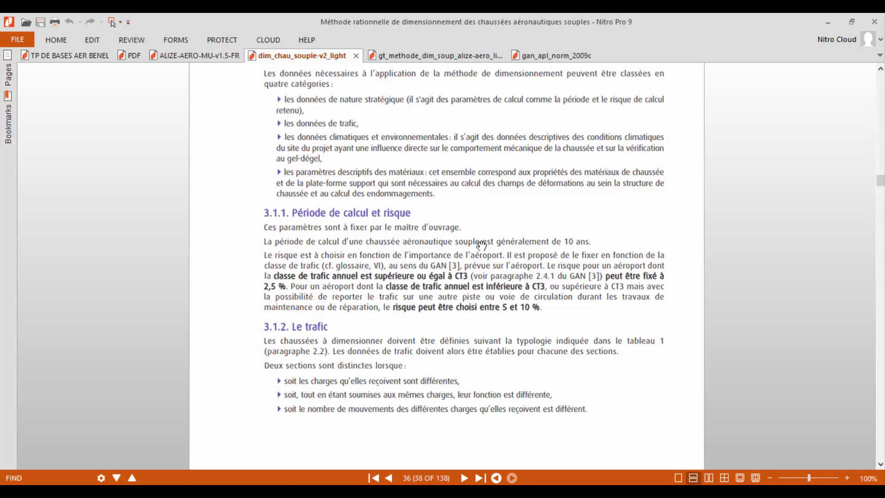
click(425, 491)
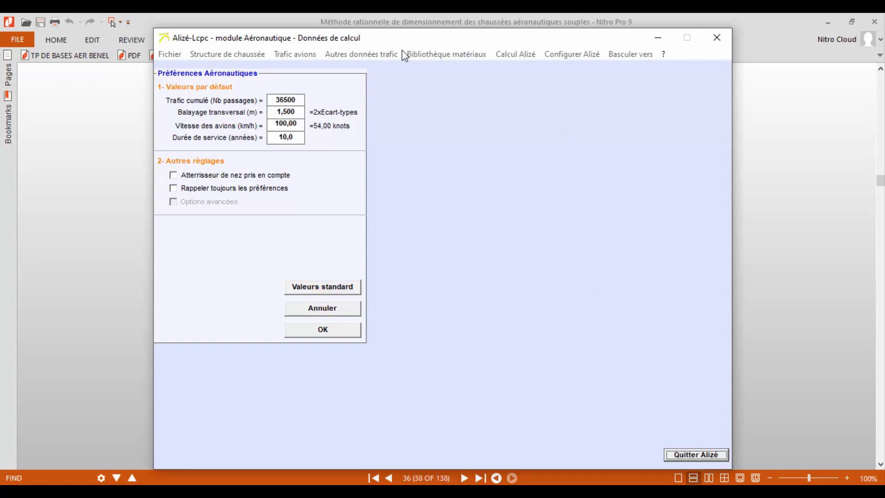
click(334, 314)
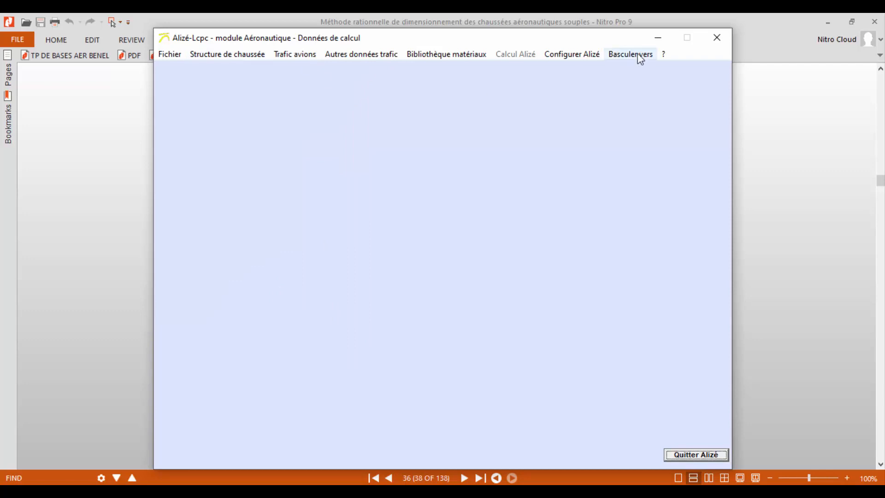
Reopen the general configuration and the aeronautical preferences, accepting each without changes
click(593, 54)
click(593, 73)
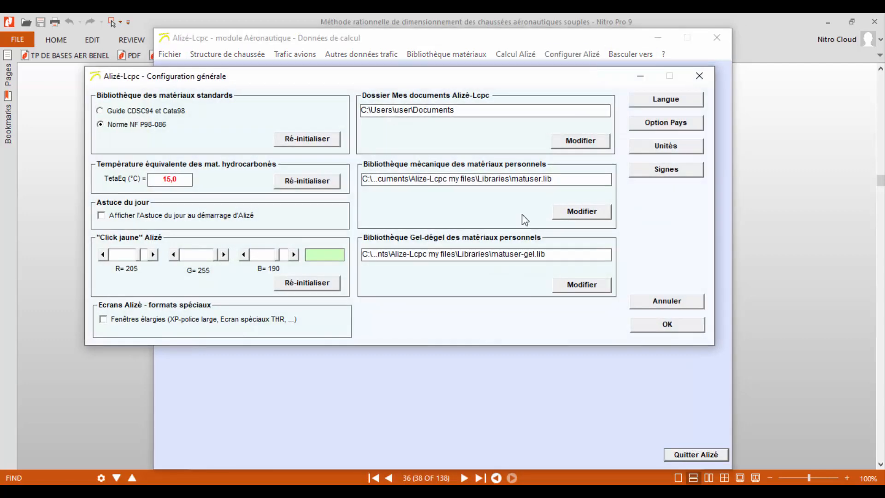
click(655, 325)
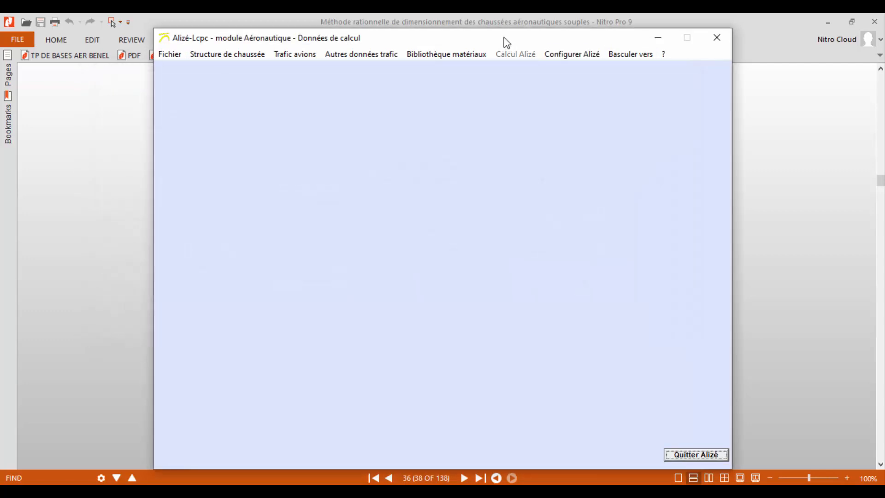
click(583, 54)
click(593, 83)
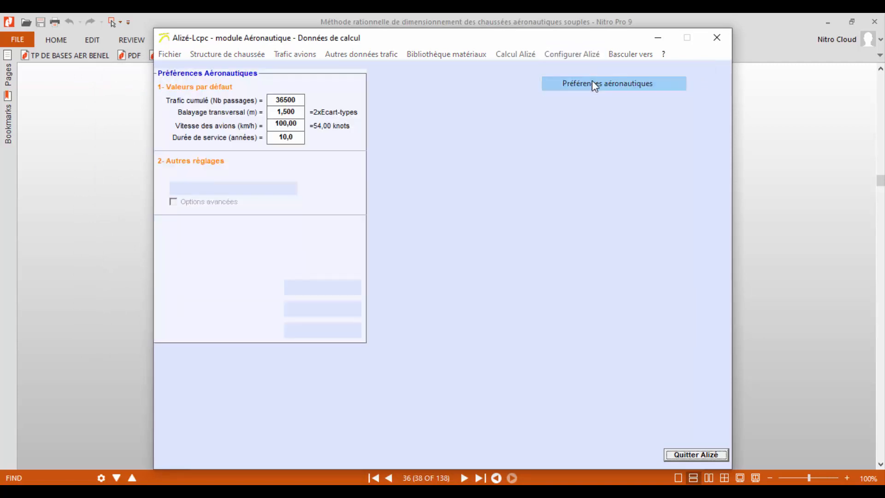
click(329, 328)
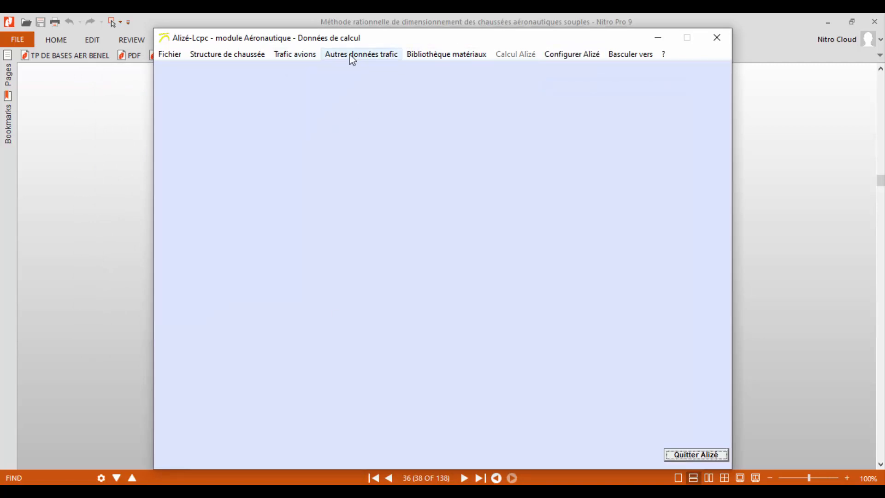
Try to open the other traffic data, dismiss the notice, and open the project's aircraft traffic data
click(376, 55)
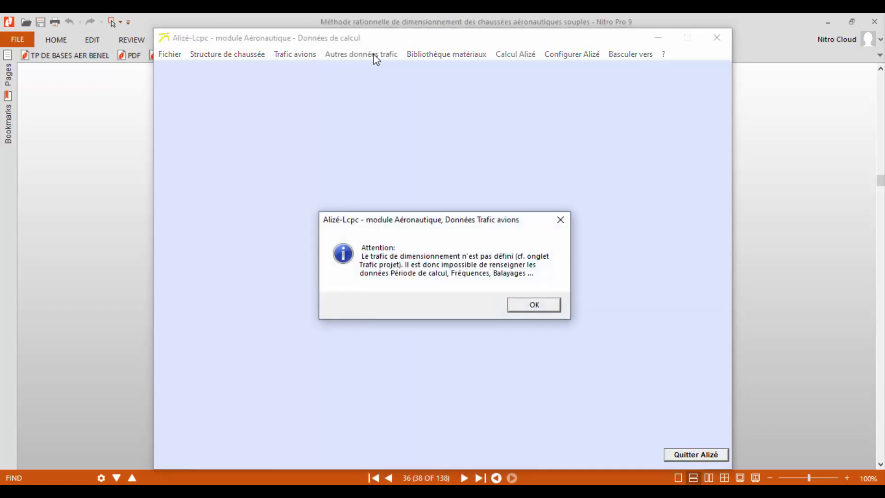
click(528, 305)
click(297, 54)
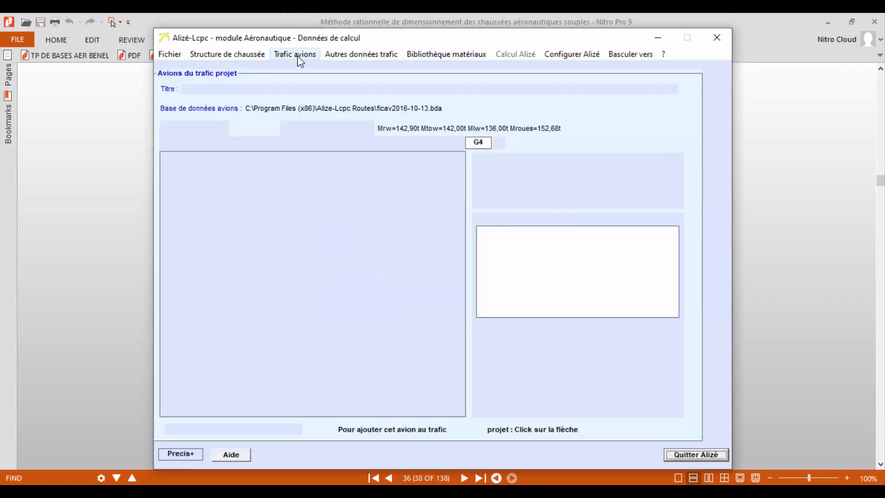
Retry the other traffic data, and recheck the default values in the aeronautical preferences before accepting them
click(354, 54)
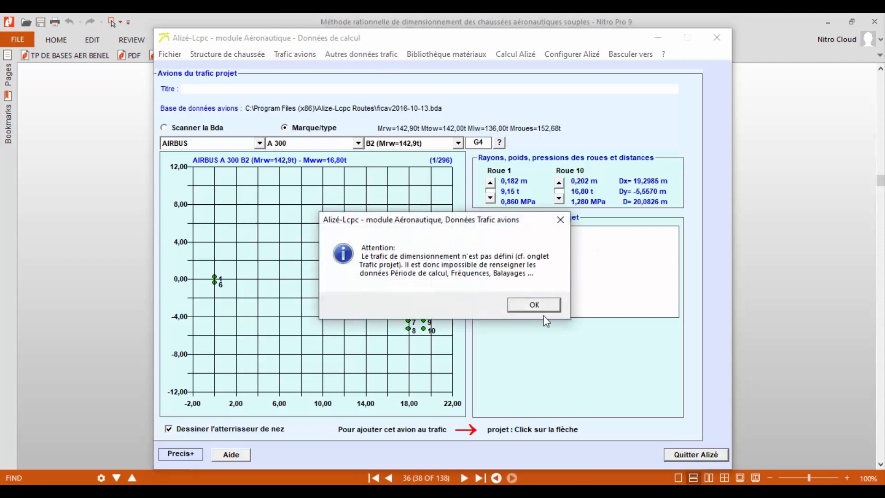
click(534, 304)
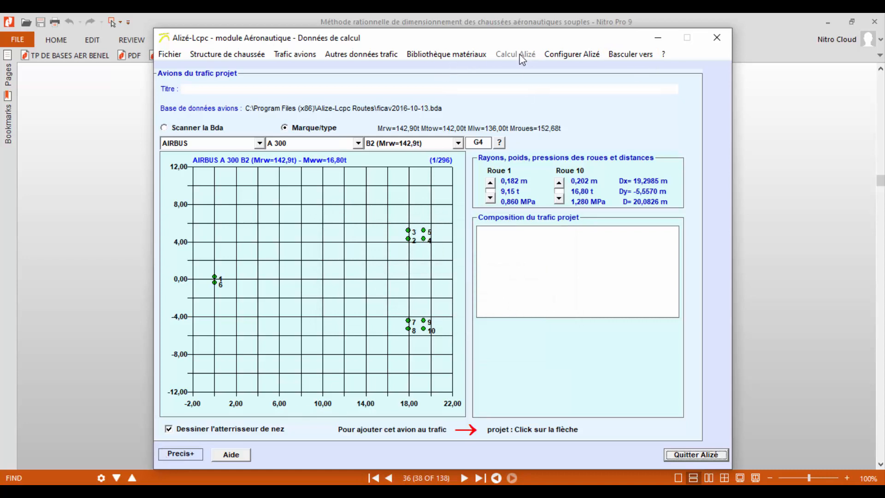
click(576, 52)
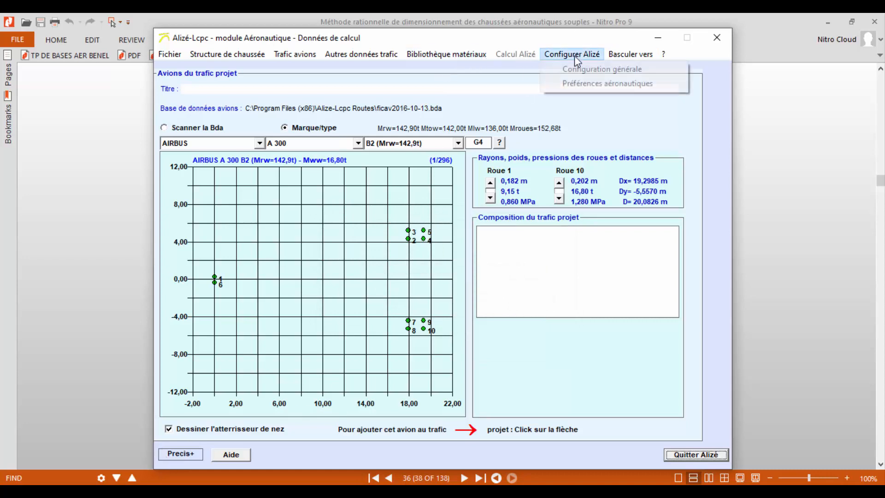
click(601, 82)
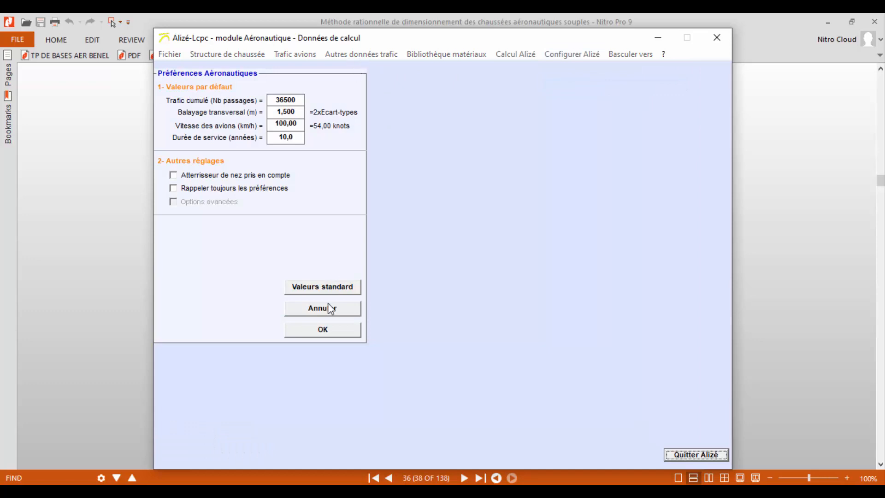
click(334, 339)
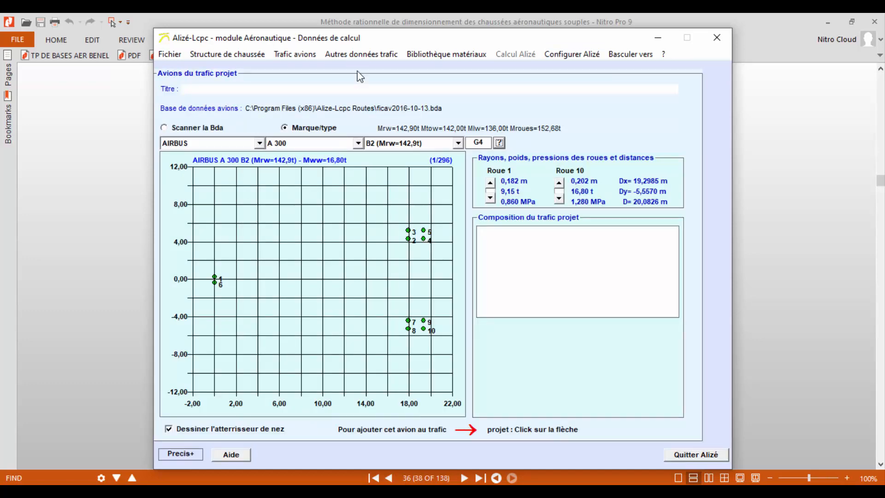
Try to open the other traffic data with no aircraft in the project, reading and dismissing the notice each time
click(391, 54)
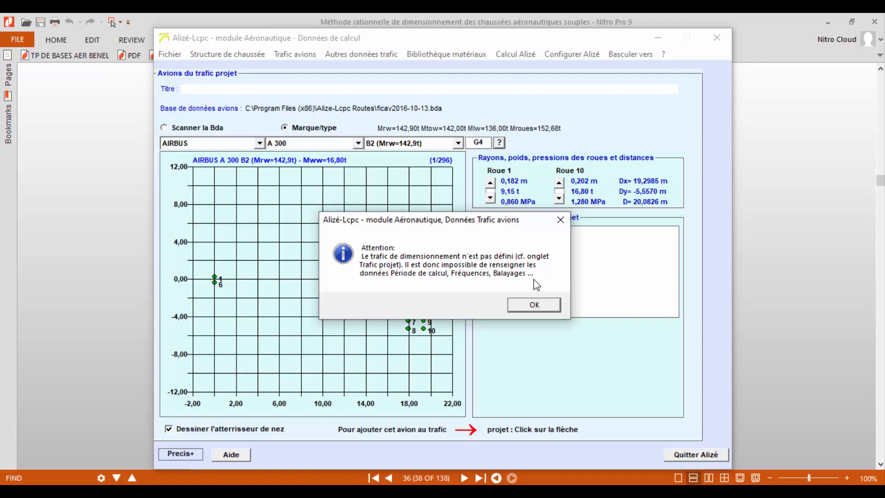
click(563, 224)
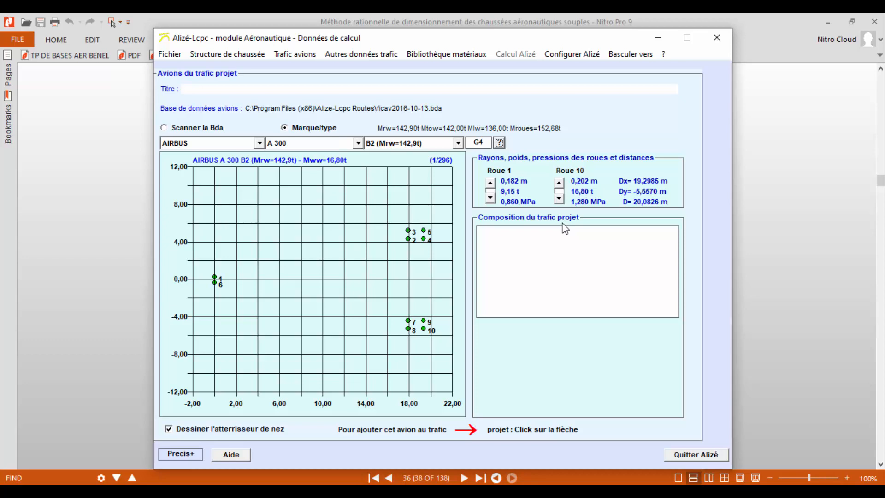
click(393, 59)
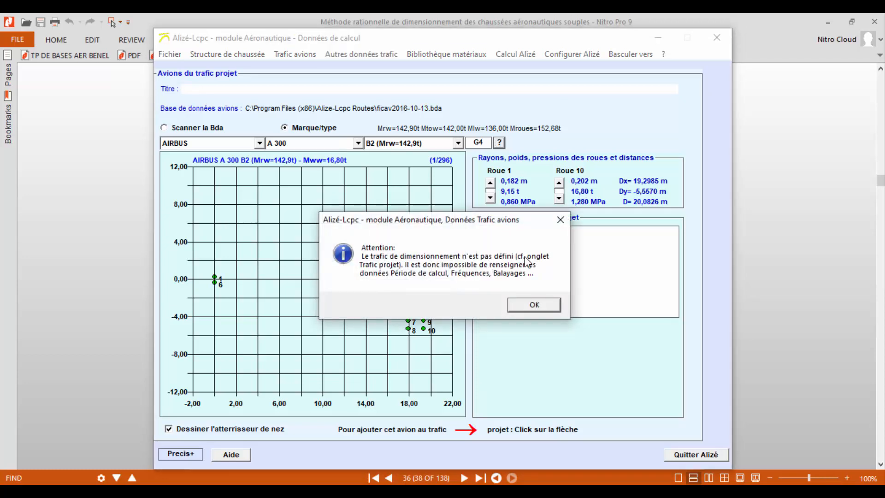
click(560, 220)
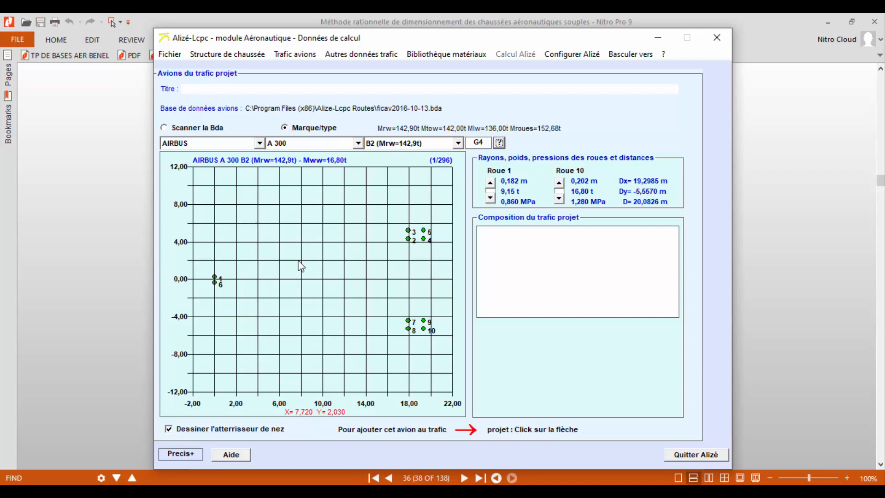
Look through the aircraft manufacturers available in the database without changing the selected AIRBUS A 300 B2
click(259, 144)
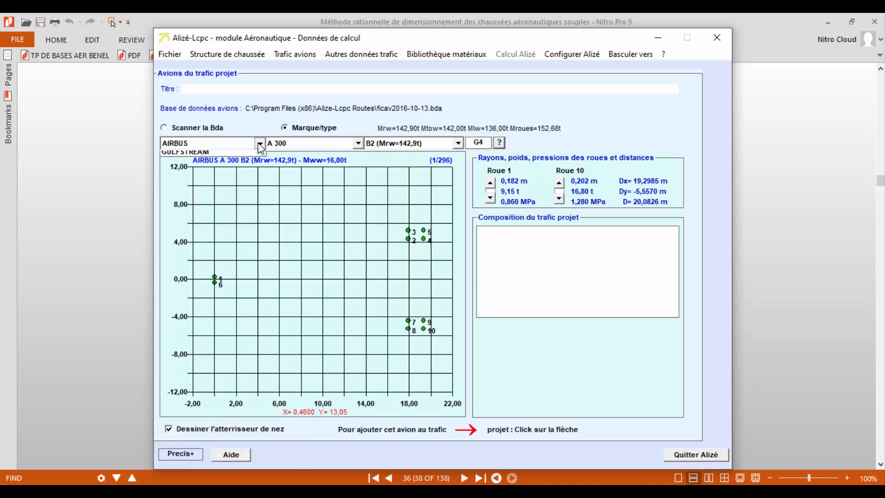
click(259, 144)
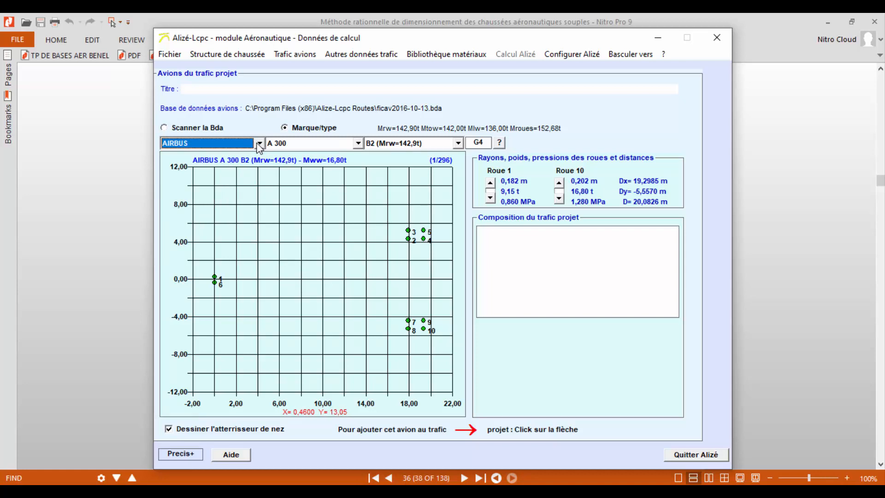
click(260, 144)
click(259, 144)
click(259, 143)
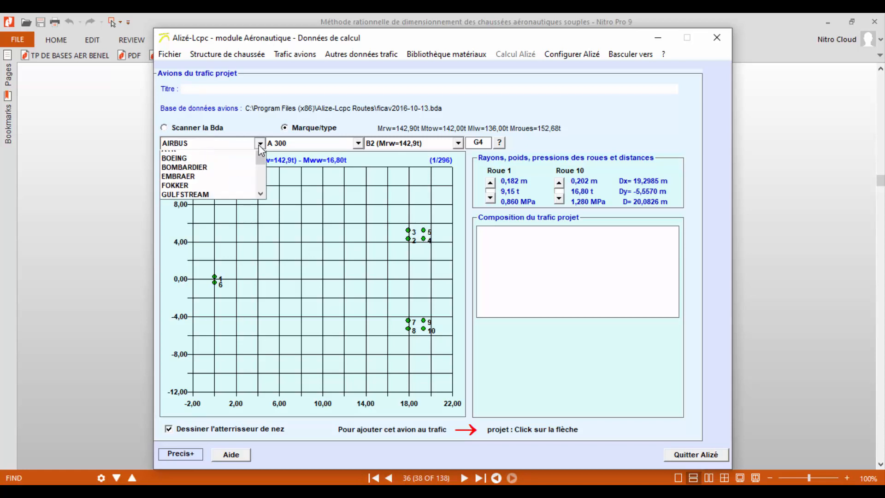
click(358, 148)
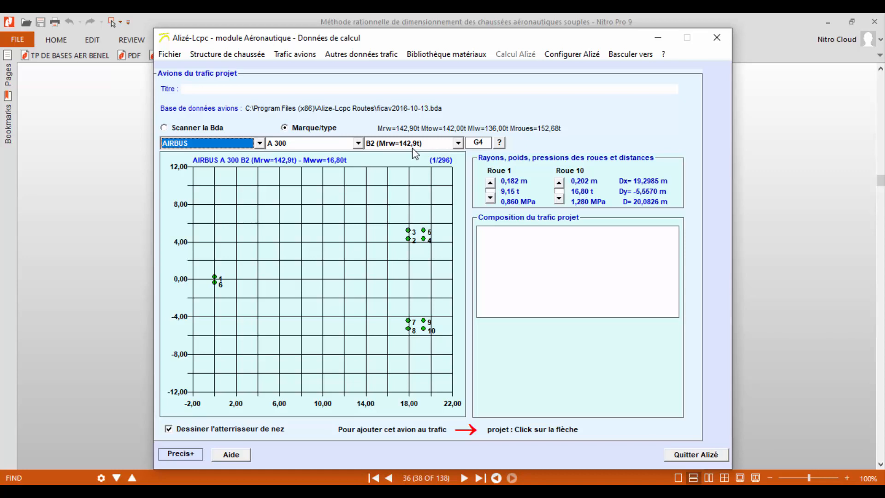
Examine the landing gear, weight and tyre pressure details of the AIRBUS A 300 B2, and close them
click(499, 143)
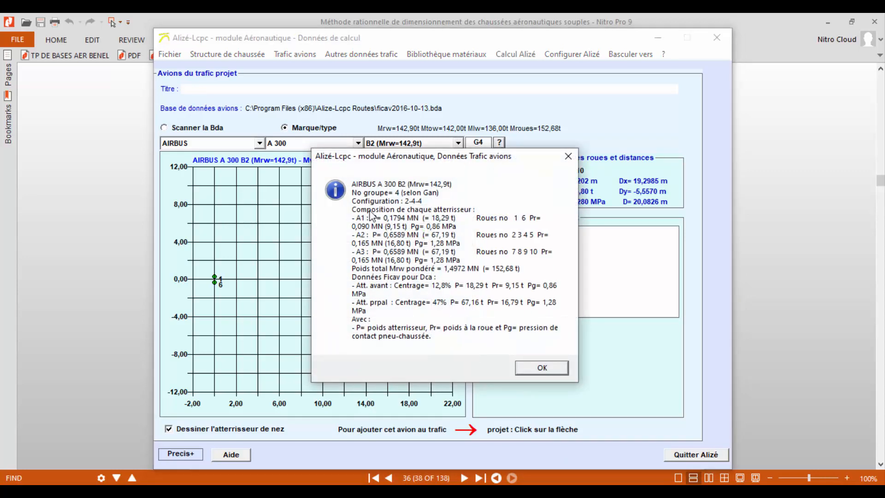
click(566, 155)
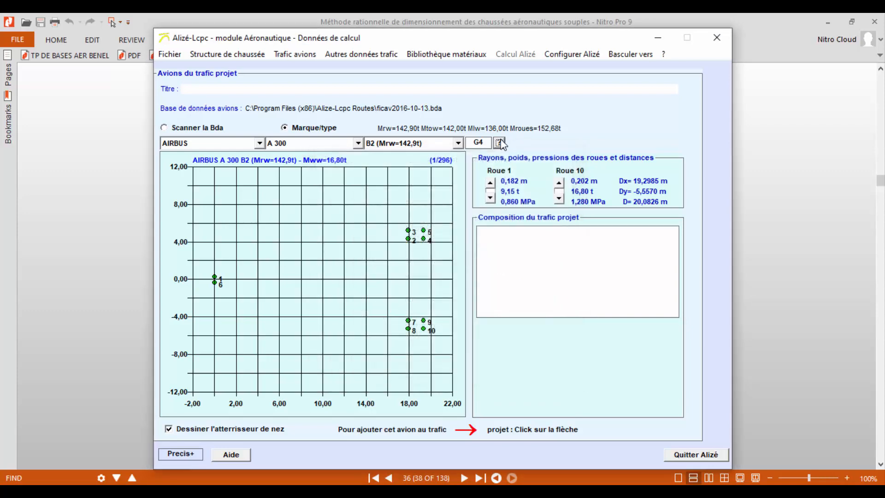
click(499, 143)
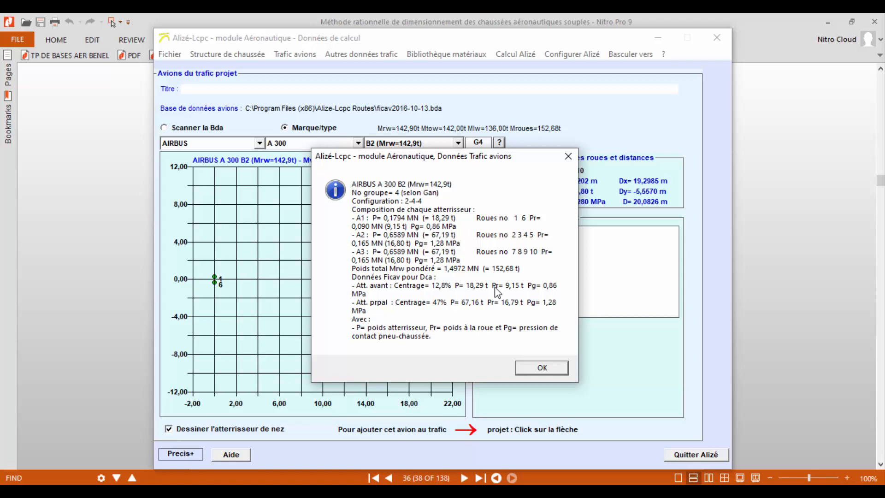
click(552, 370)
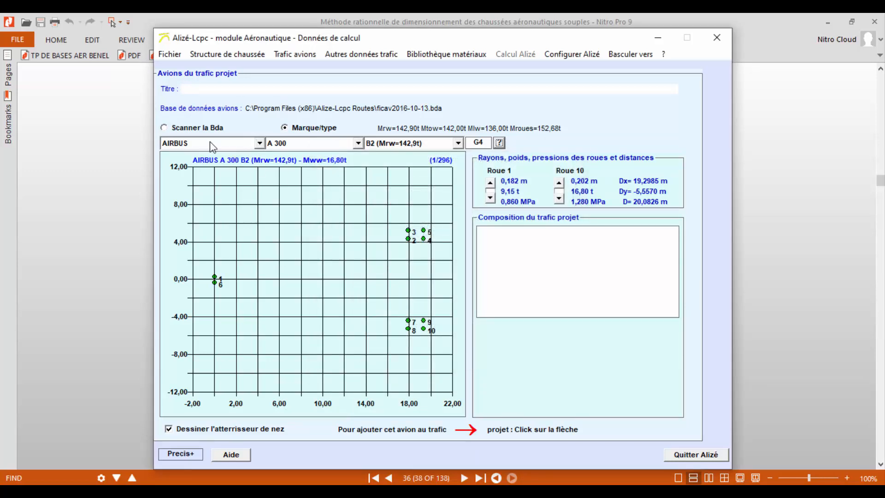
Select the BOEING B 707 120B and add it to the project traffic composition
click(259, 144)
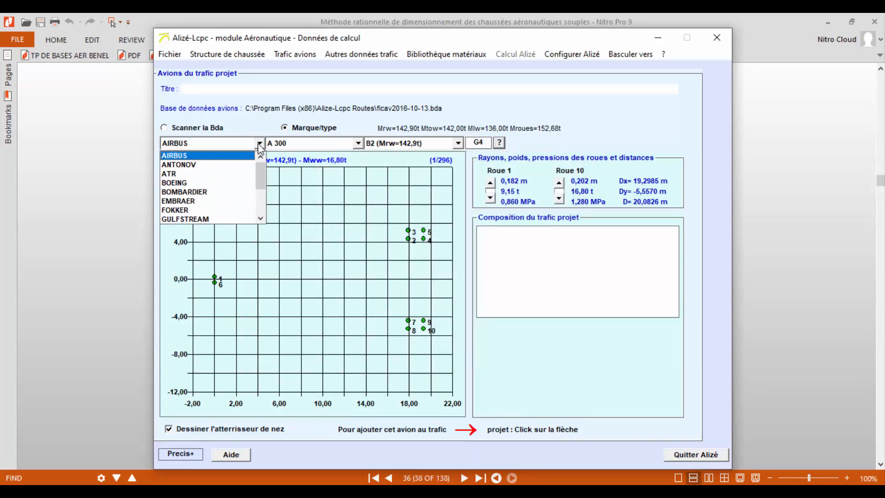
click(207, 183)
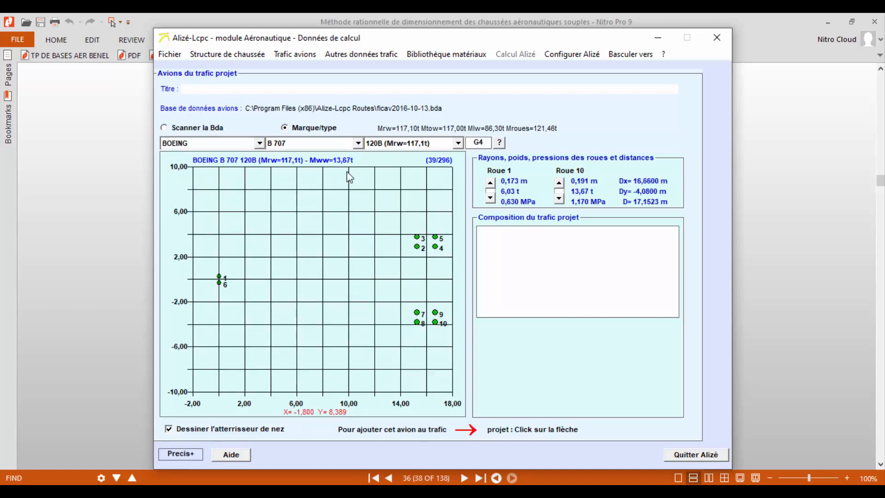
click(358, 143)
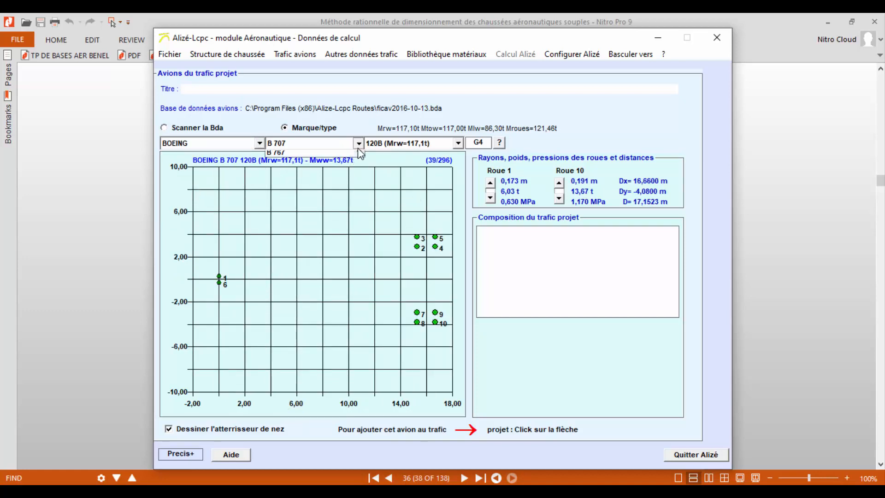
click(359, 148)
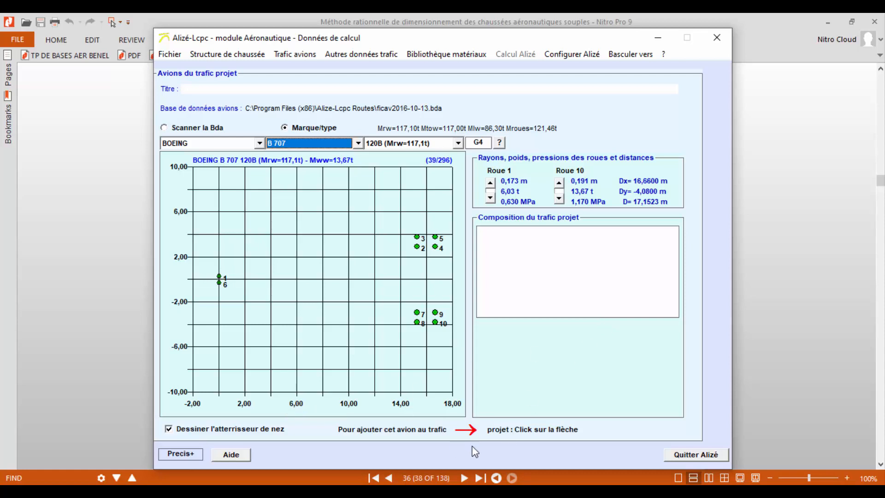
click(476, 433)
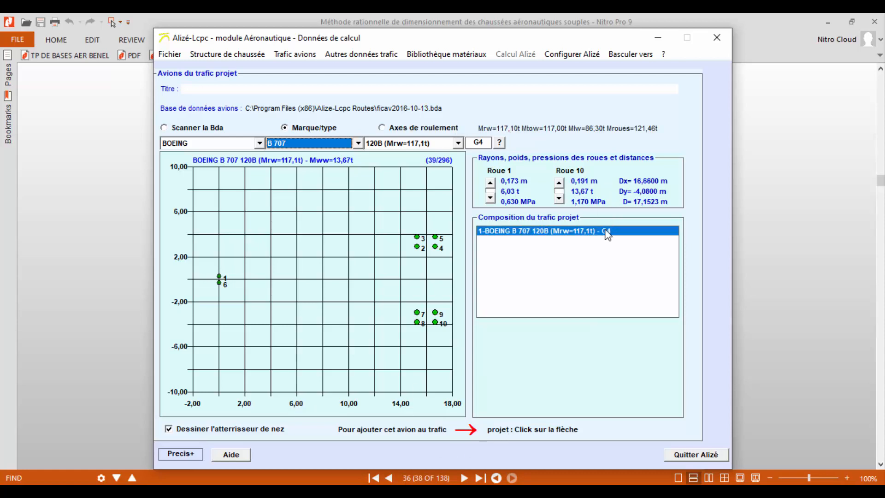
Open the other traffic data and cycle the BOEING B 707 120B's mass through its types, leaving it on Mtow
click(373, 57)
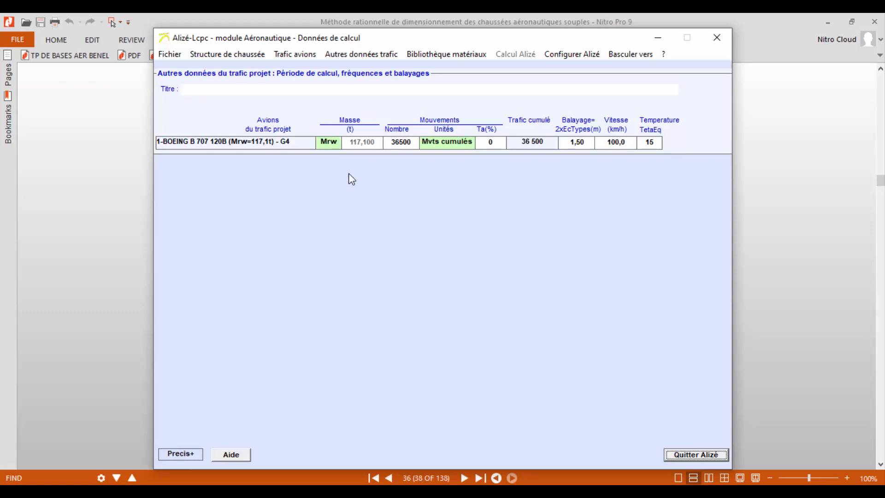
click(328, 144)
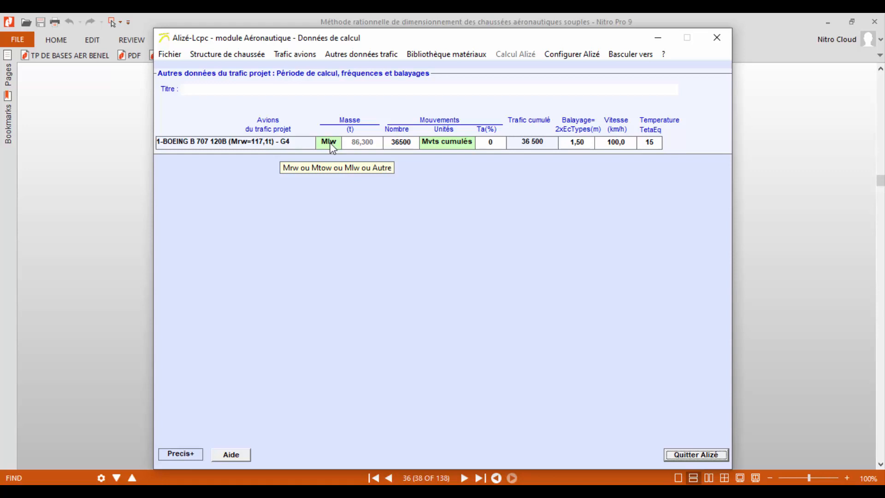
click(330, 151)
click(330, 151)
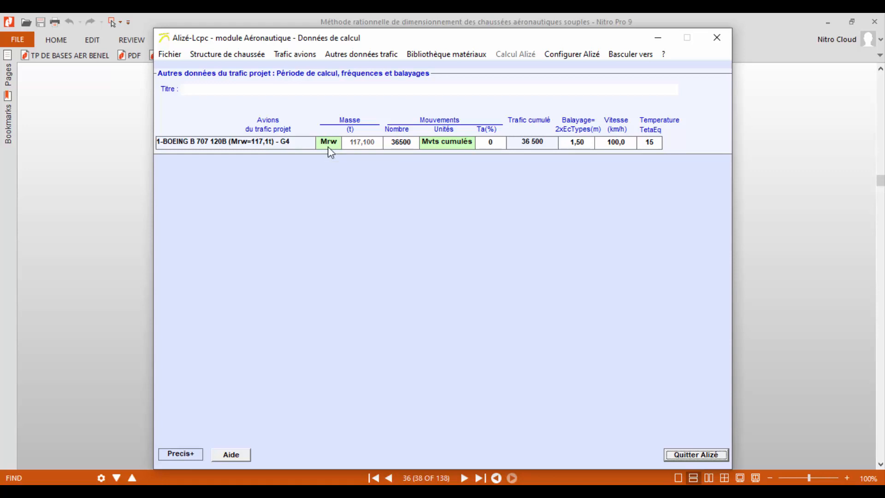
click(330, 151)
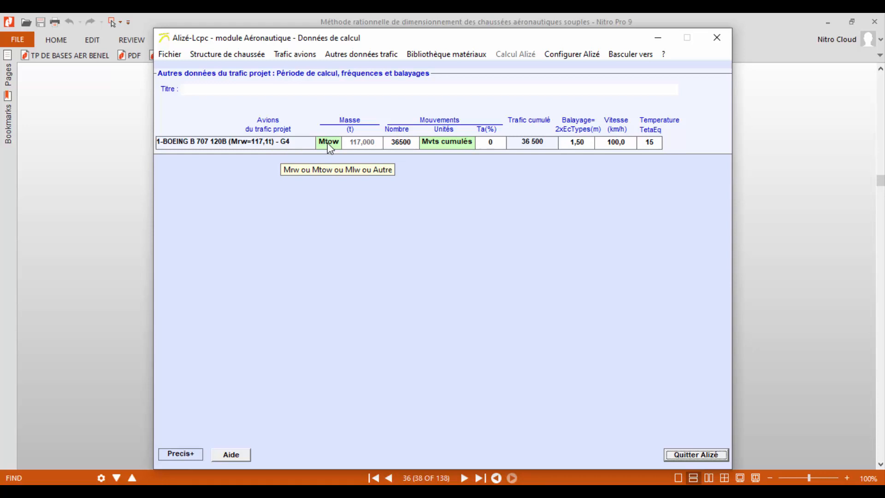
Cycle the BOEING B 707 120B's mass through its available types, leaving it on Autre
click(327, 143)
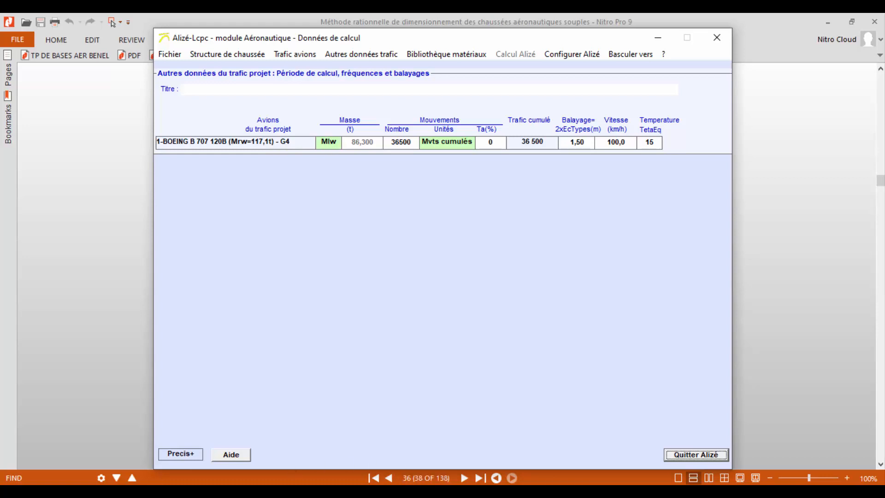
click(304, 492)
click(304, 492)
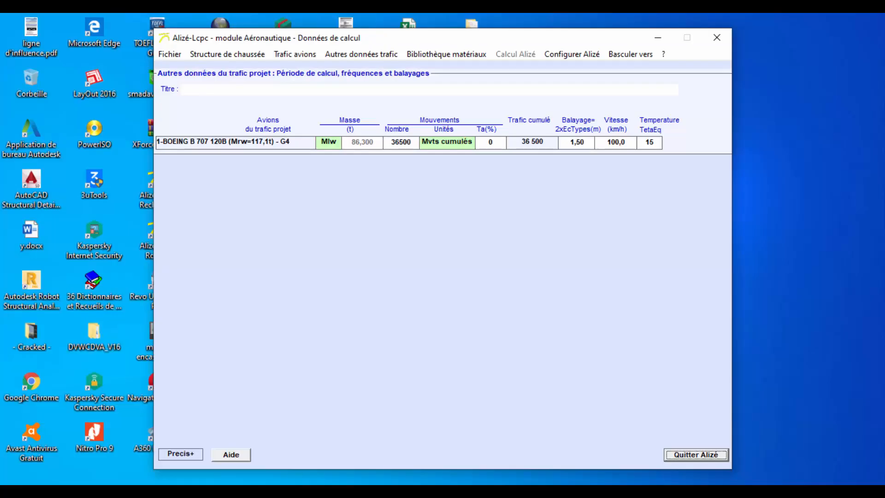
click(328, 142)
click(365, 142)
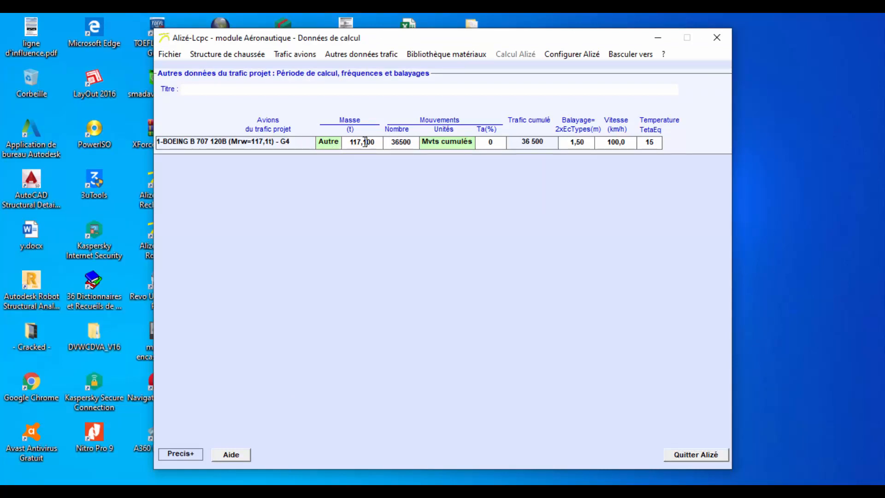
click(336, 143)
click(333, 142)
click(333, 142)
click(333, 143)
Switch to the flexible pavement guide in Nitro Pro, read which aircraft masses to use for take-offs and landings, and return to Alizé-Lcpc
click(337, 491)
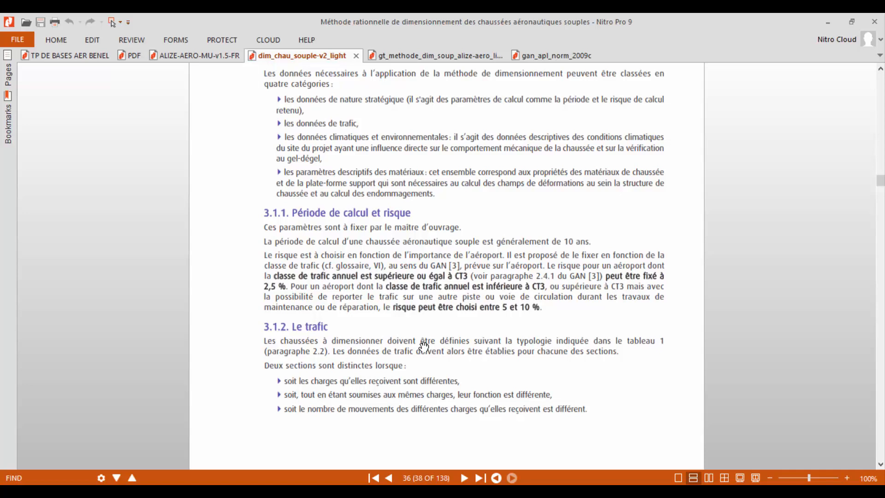
scroll(424, 345, down, 10)
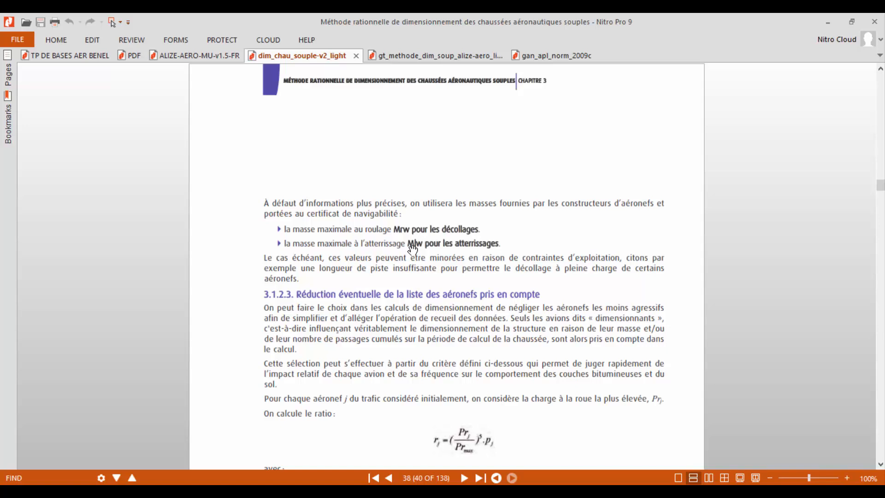
key(alt+Tab)
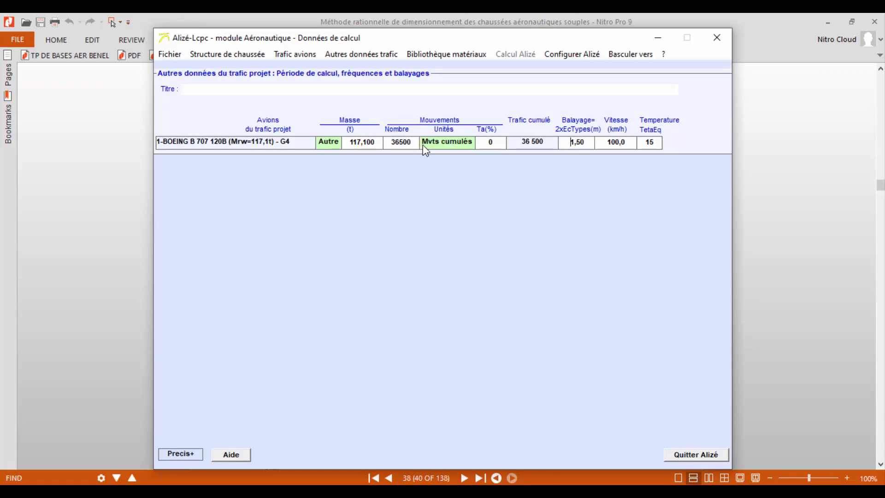
Cycle the BOEING B 707 120B's movement units through the available options, leaving them on Mvts/mois
click(435, 142)
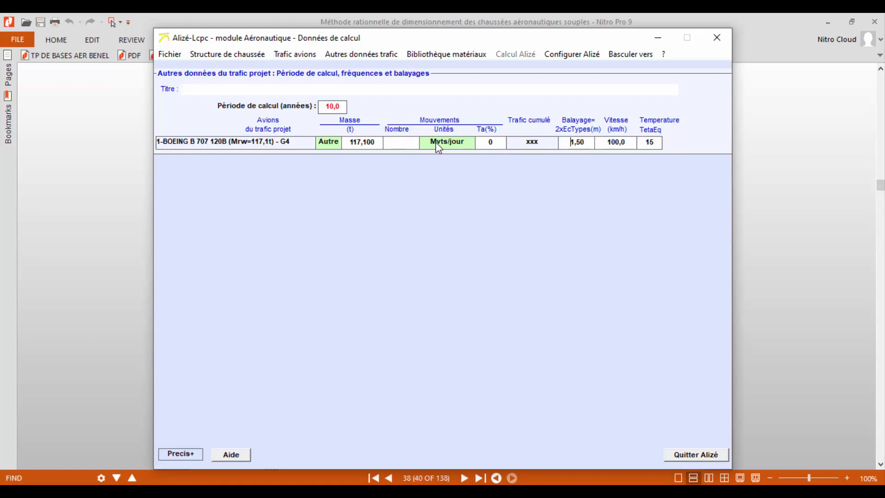
click(436, 142)
click(435, 142)
click(436, 142)
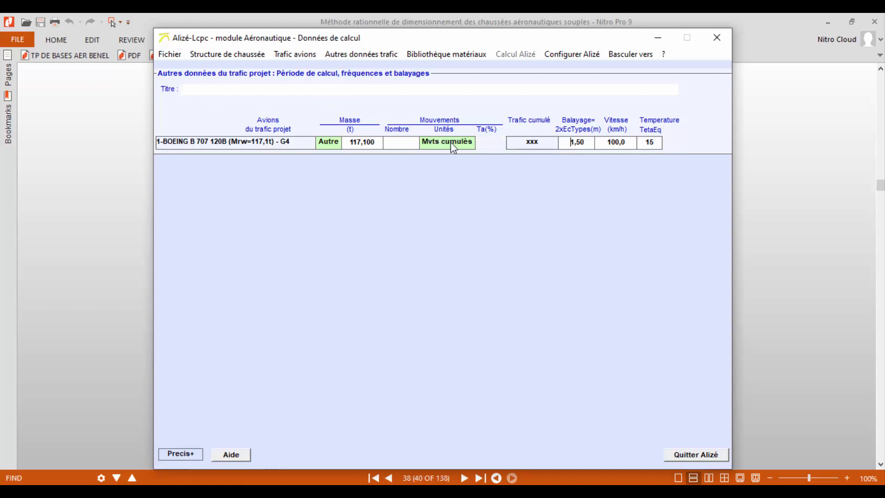
click(453, 147)
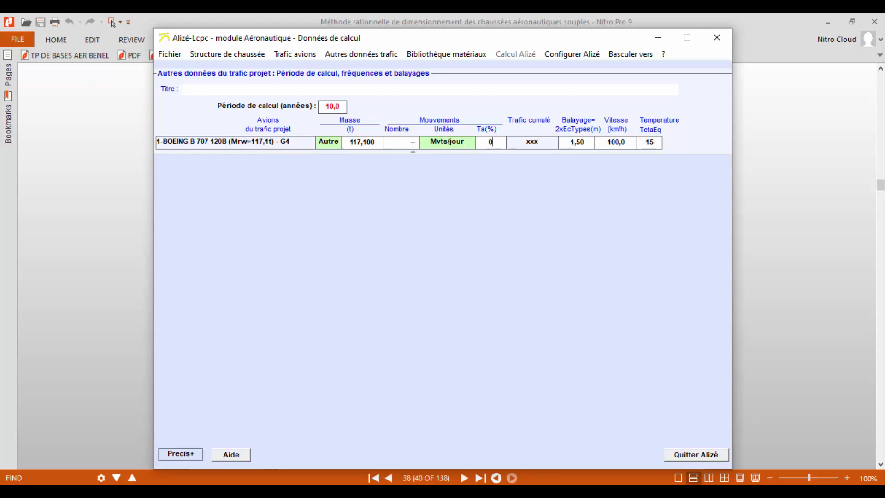
click(450, 146)
click(452, 146)
Review the default traffic, sweep, speed and service life values in the aeronautical preferences, and return to the other traffic data
click(574, 56)
click(586, 85)
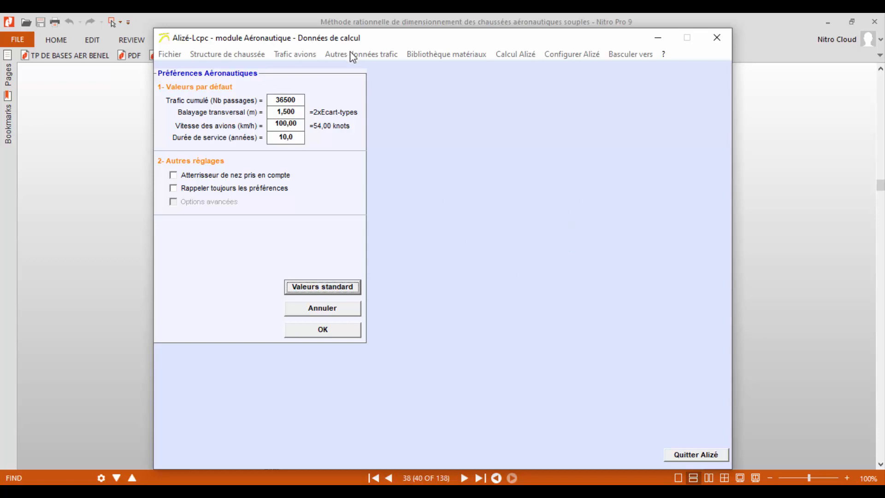
click(345, 329)
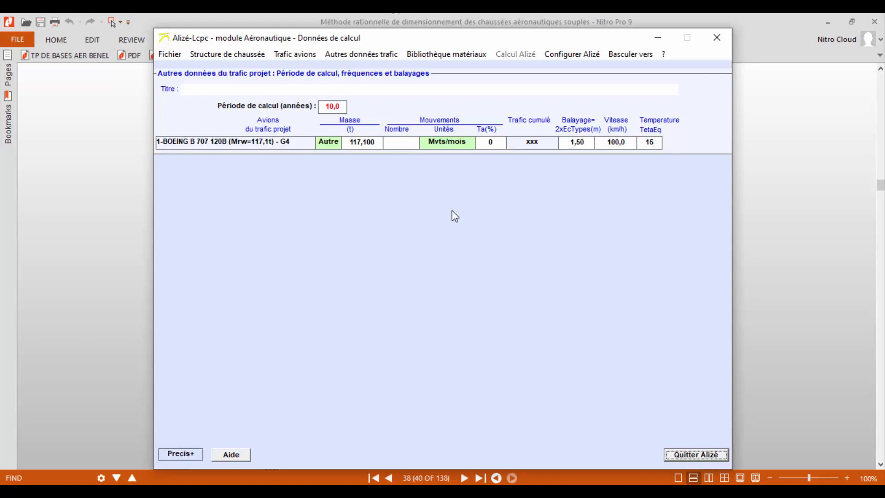
Look up the file commands available for the aircraft traffic data
click(169, 54)
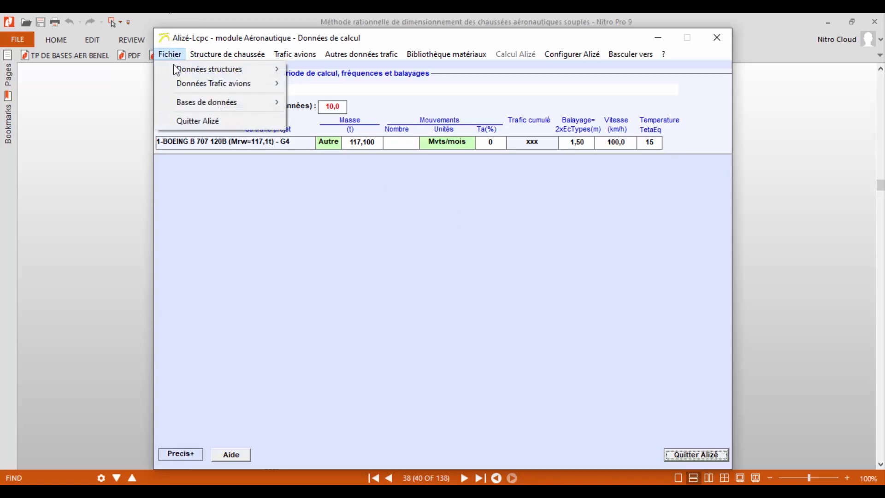
mouse_move(206, 93)
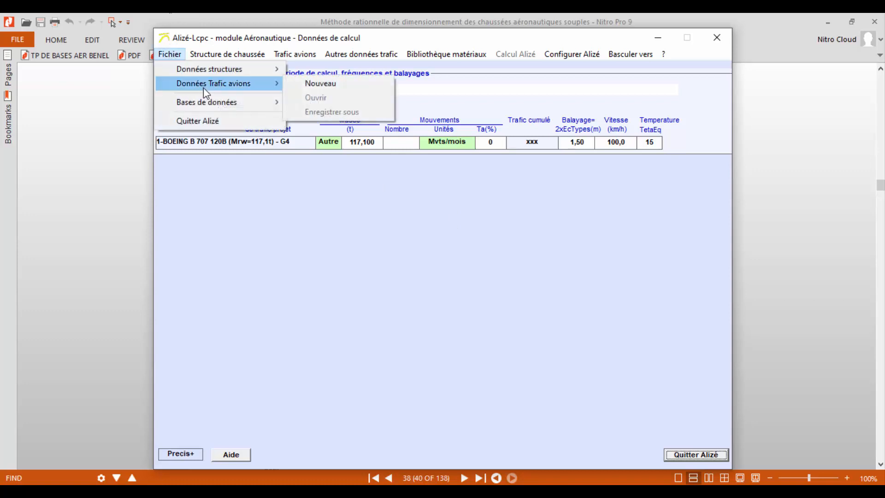